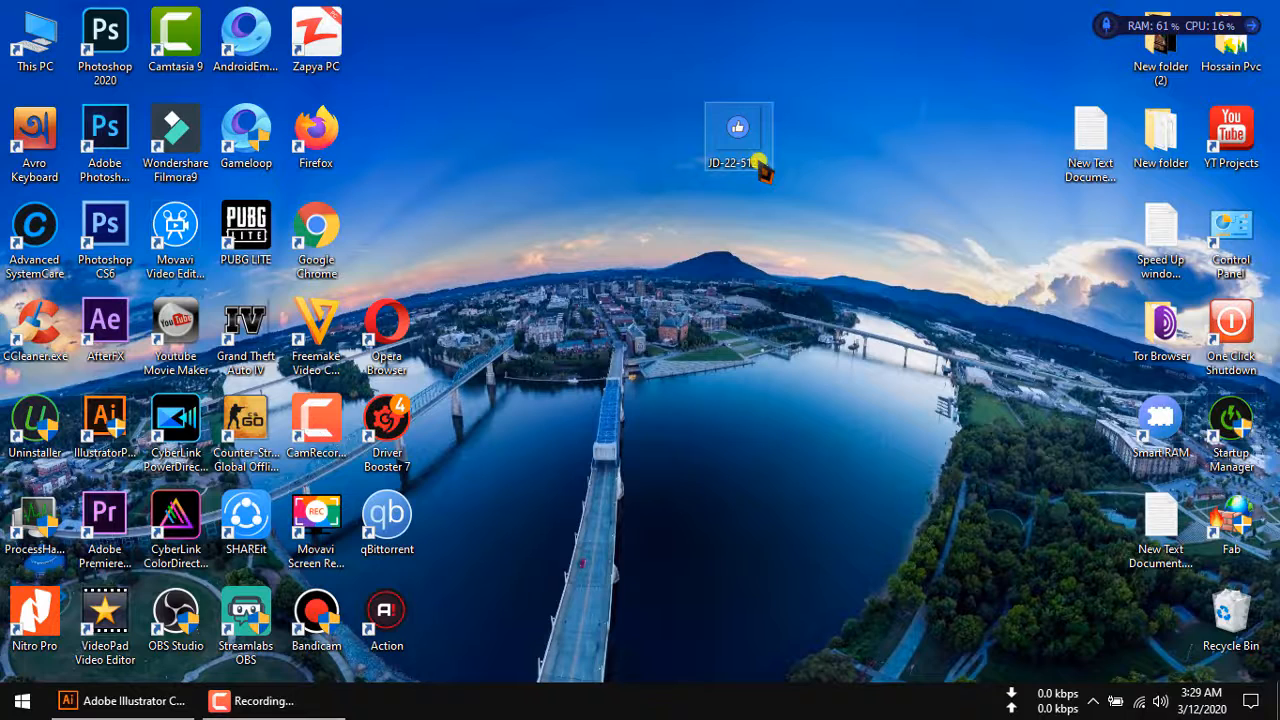
Examine the edge quality of the desktop image JD-22-512.png at high magnification in the image viewer, and close it.
{"action": "double_click", "coordinate": [758, 163]}
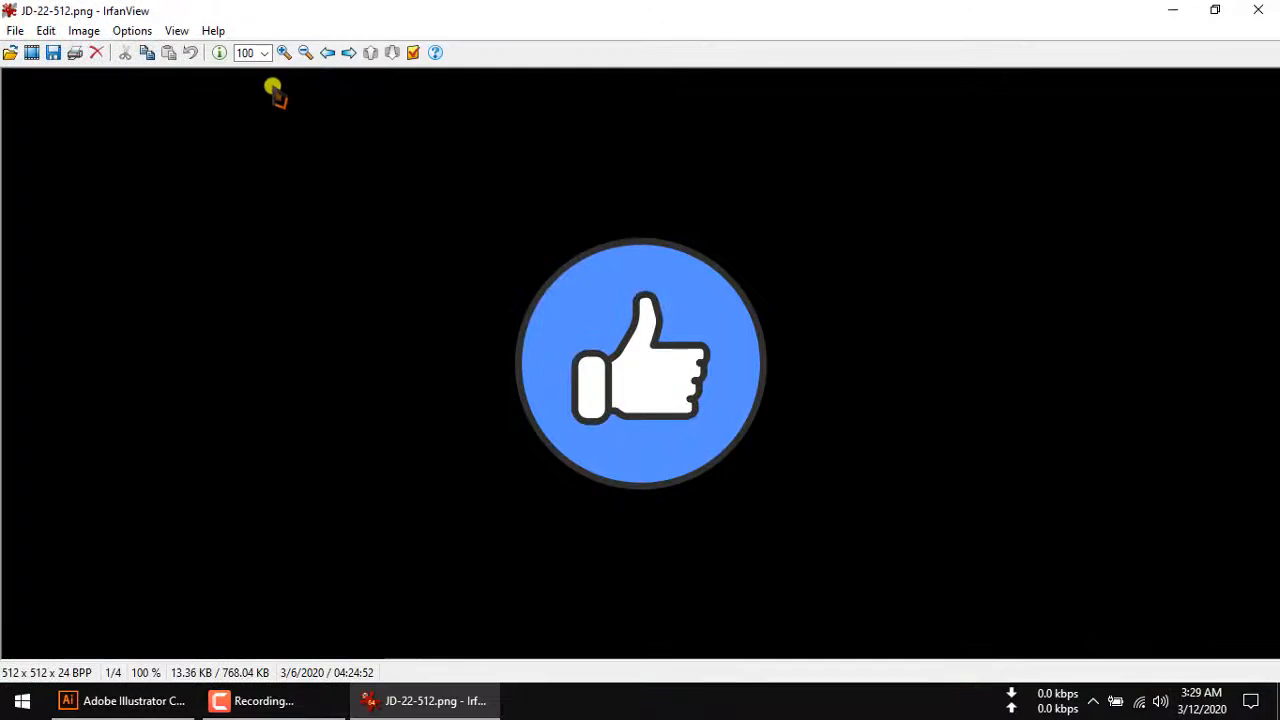
{"action": "left_click", "coordinate": [283, 53]}
{"action": "left_click", "coordinate": [283, 53]}
{"action": "left_click", "coordinate": [283, 53]}
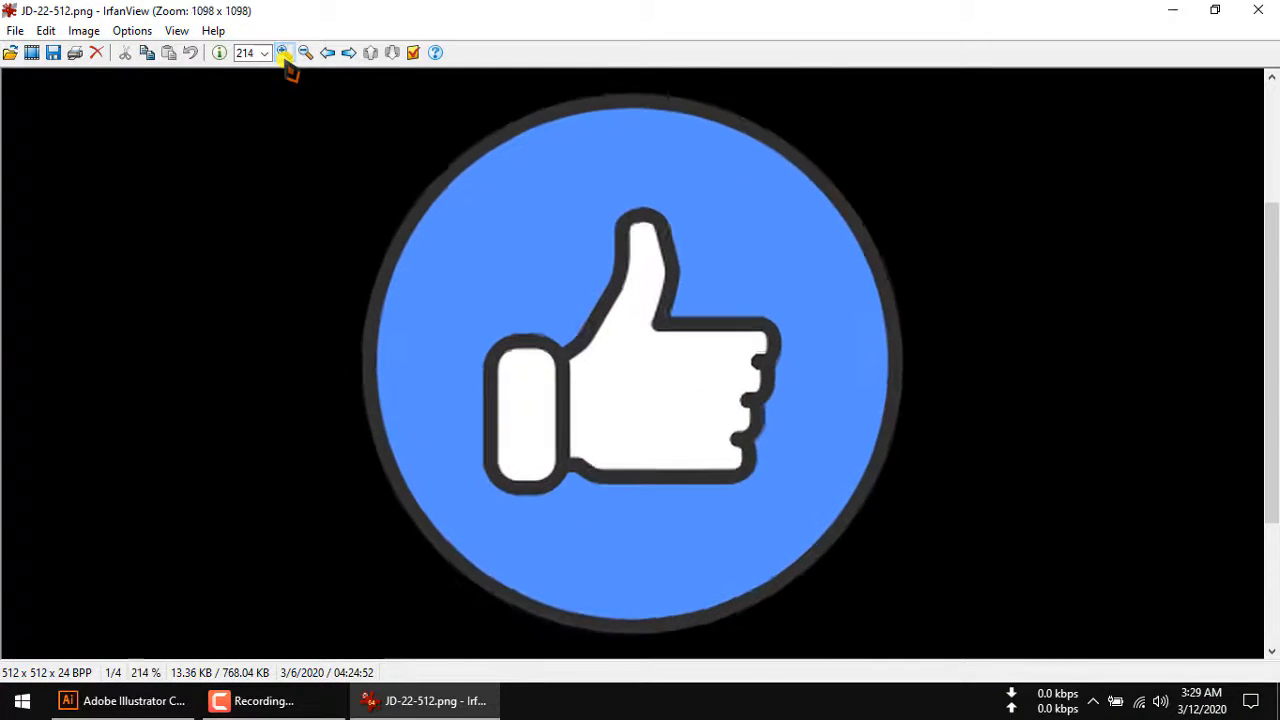
{"action": "left_click", "coordinate": [283, 53]}
{"action": "left_click", "coordinate": [283, 53]}
{"action": "left_click", "coordinate": [283, 53]}
{"action": "left_click", "coordinate": [283, 53]}
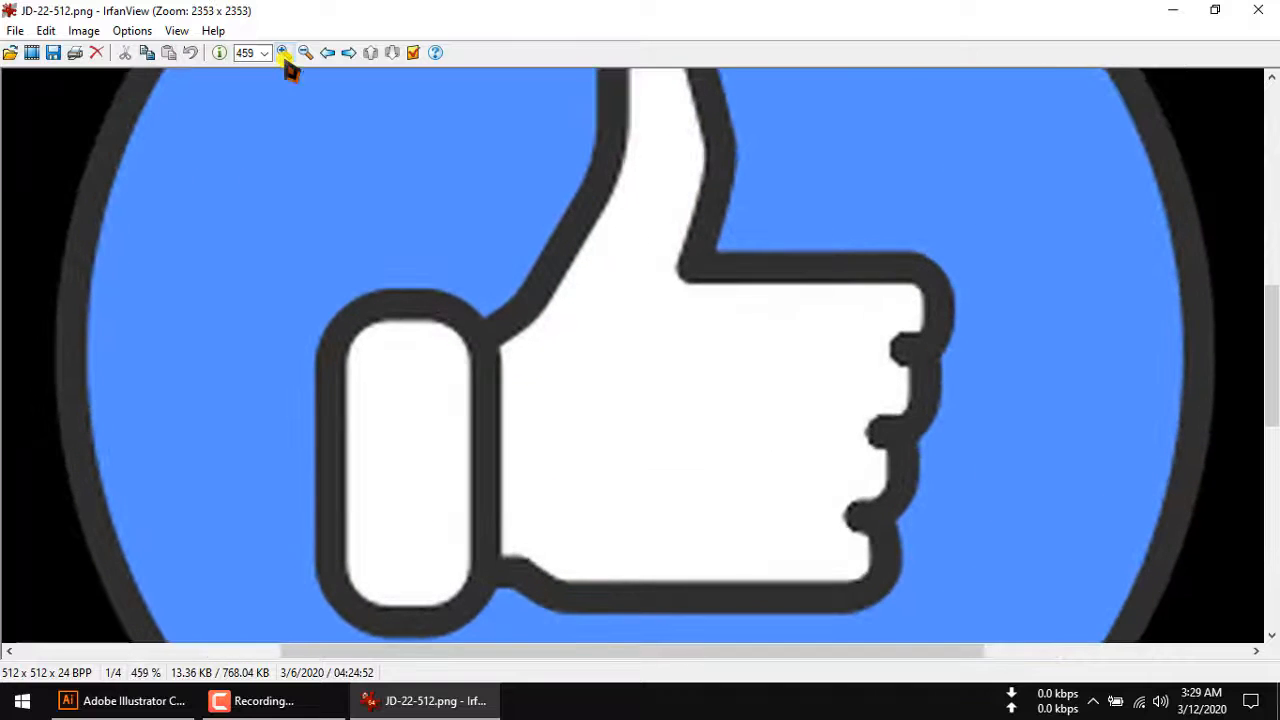
{"action": "left_click", "coordinate": [283, 53]}
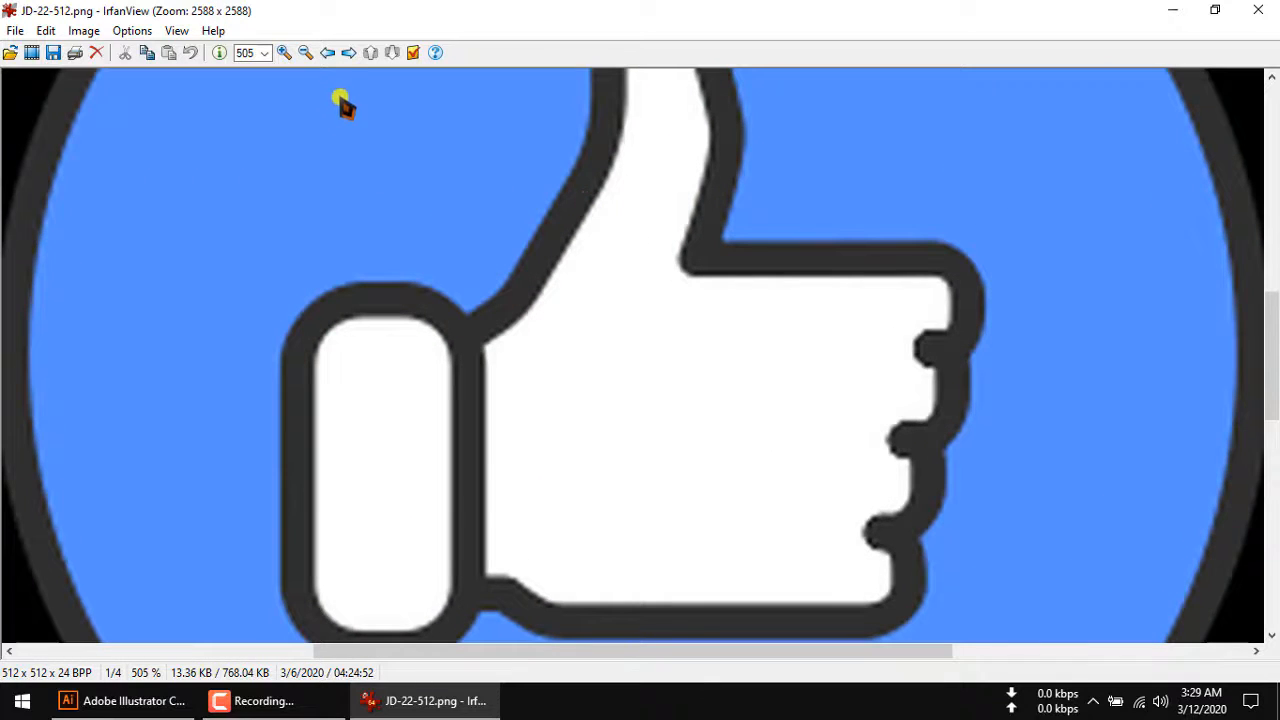
{"action": "left_click", "coordinate": [284, 53]}
{"action": "left_click", "coordinate": [284, 53]}
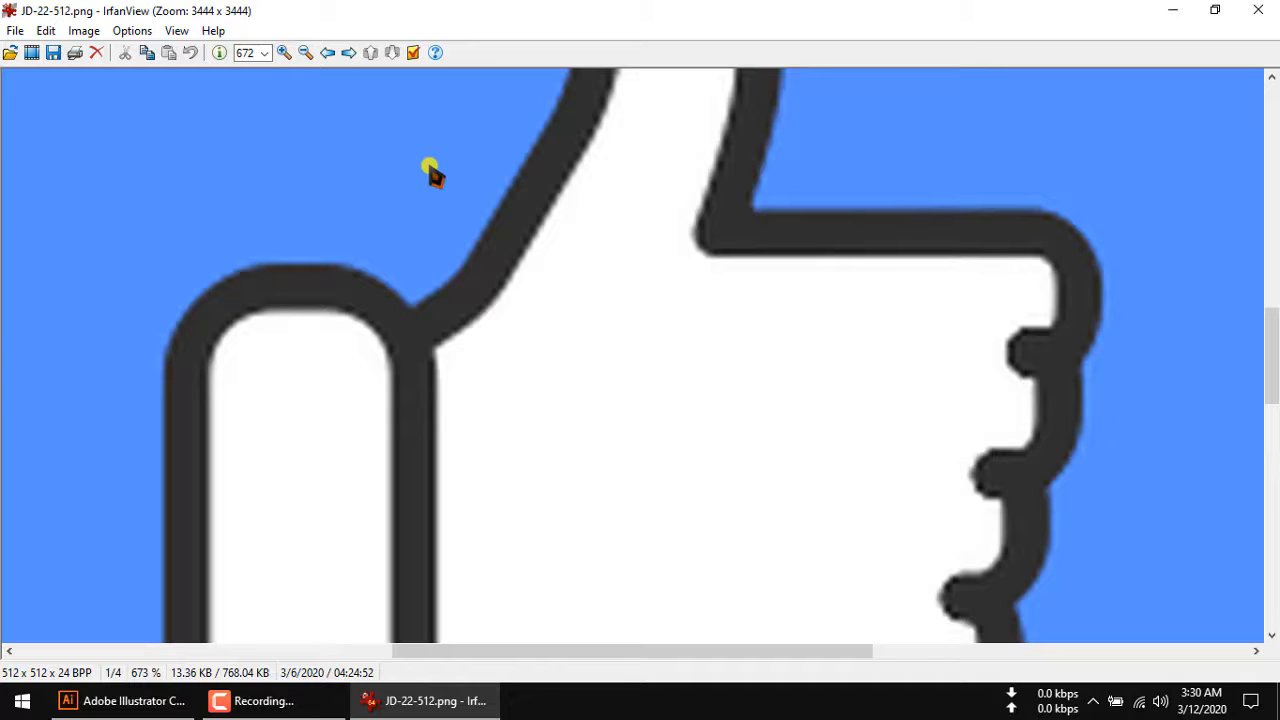
{"action": "left_click", "coordinate": [291, 54]}
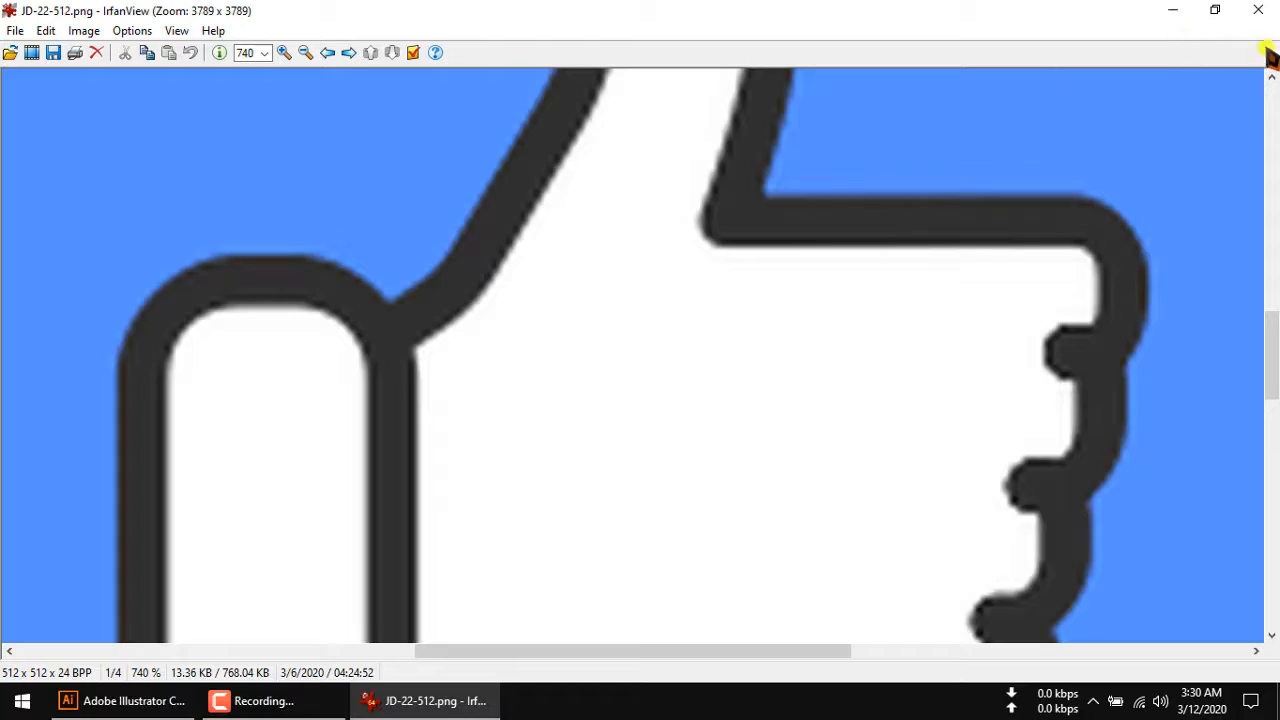
{"action": "left_click", "coordinate": [1262, 10]}
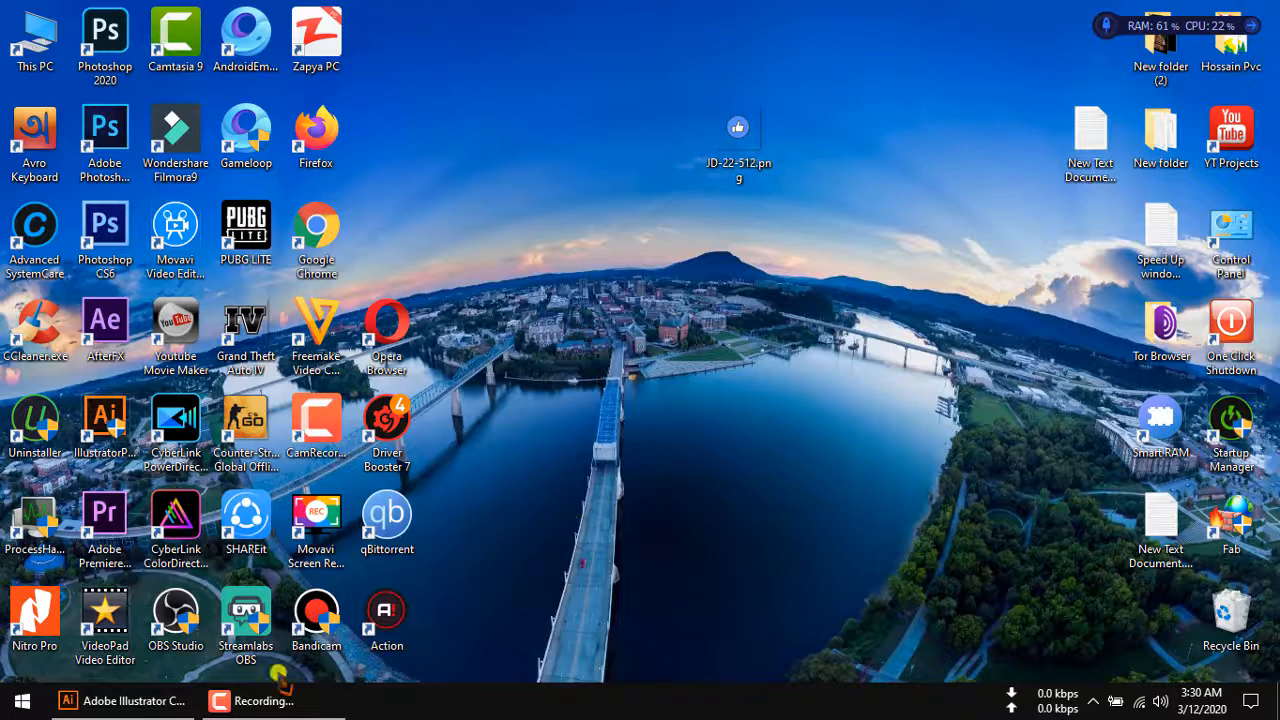
Switch to Adobe Illustrator and open JD-22-512.png from the Desktop folder.
{"action": "left_click", "coordinate": [160, 700]}
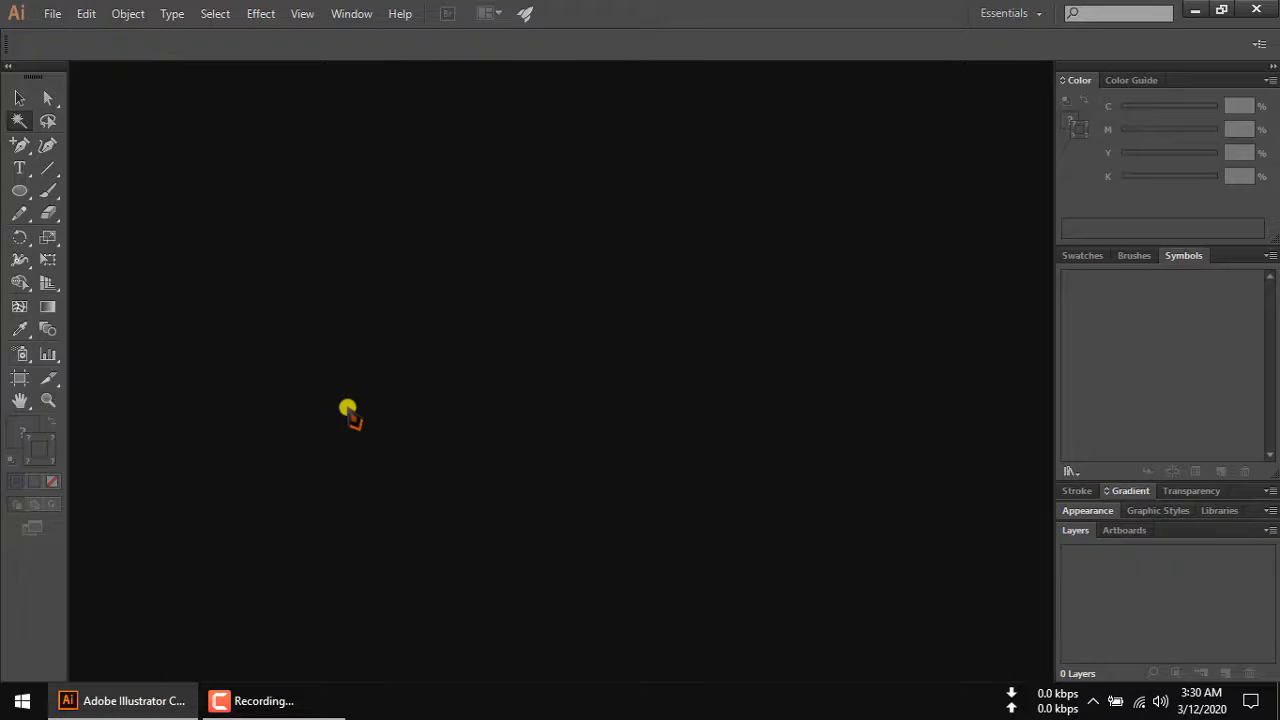
{"action": "left_click", "coordinate": [54, 13]}
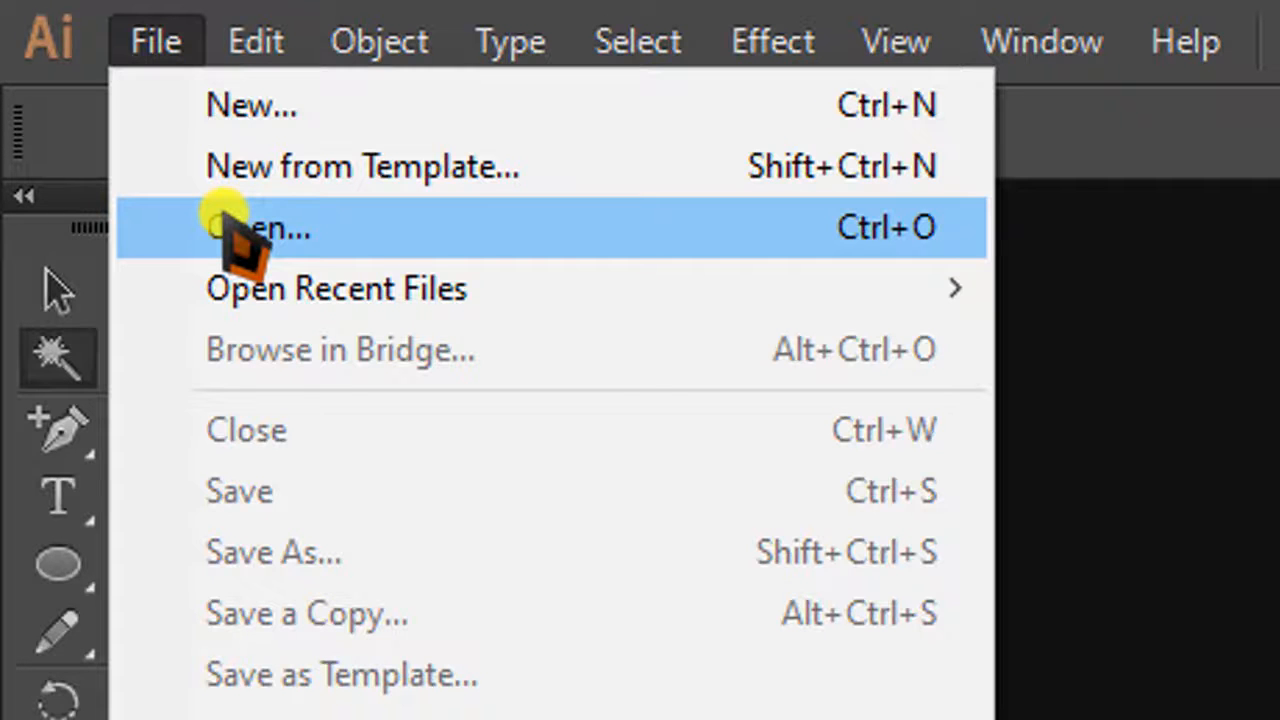
{"action": "left_click", "coordinate": [222, 213]}
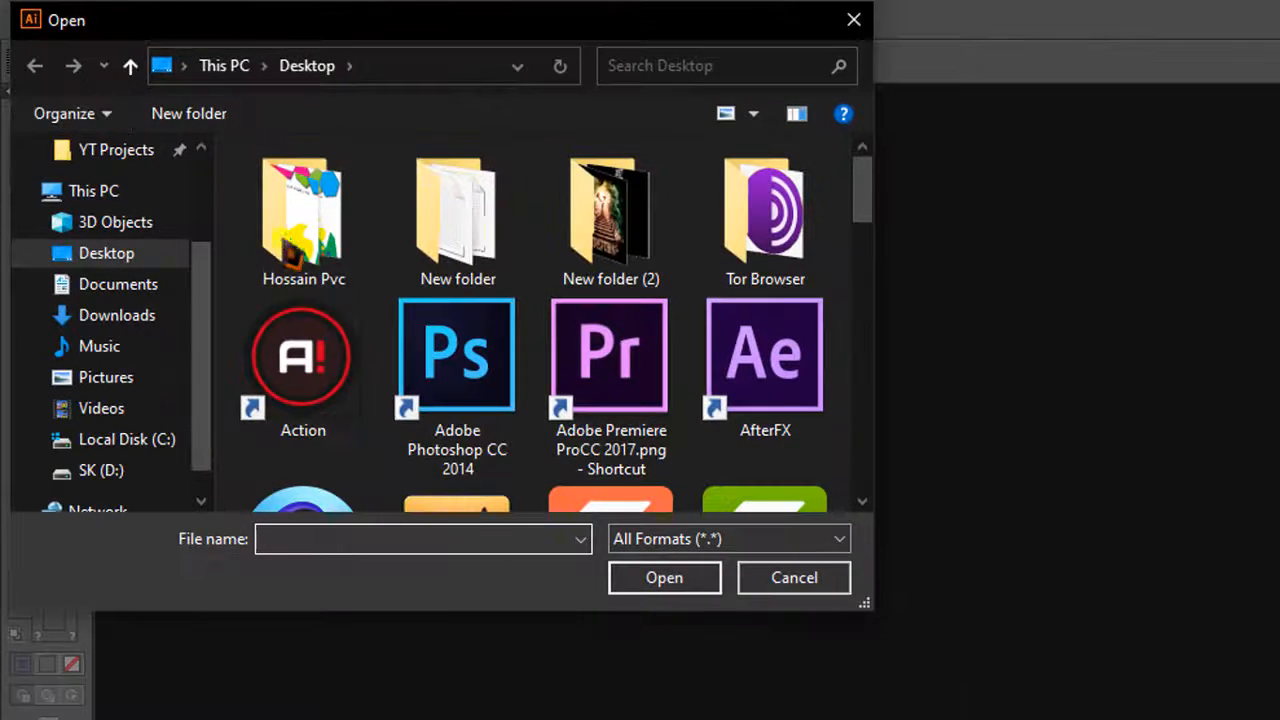
{"action": "scroll", "coordinate": [330, 270], "scroll_direction": "down", "scroll_amount": 5}
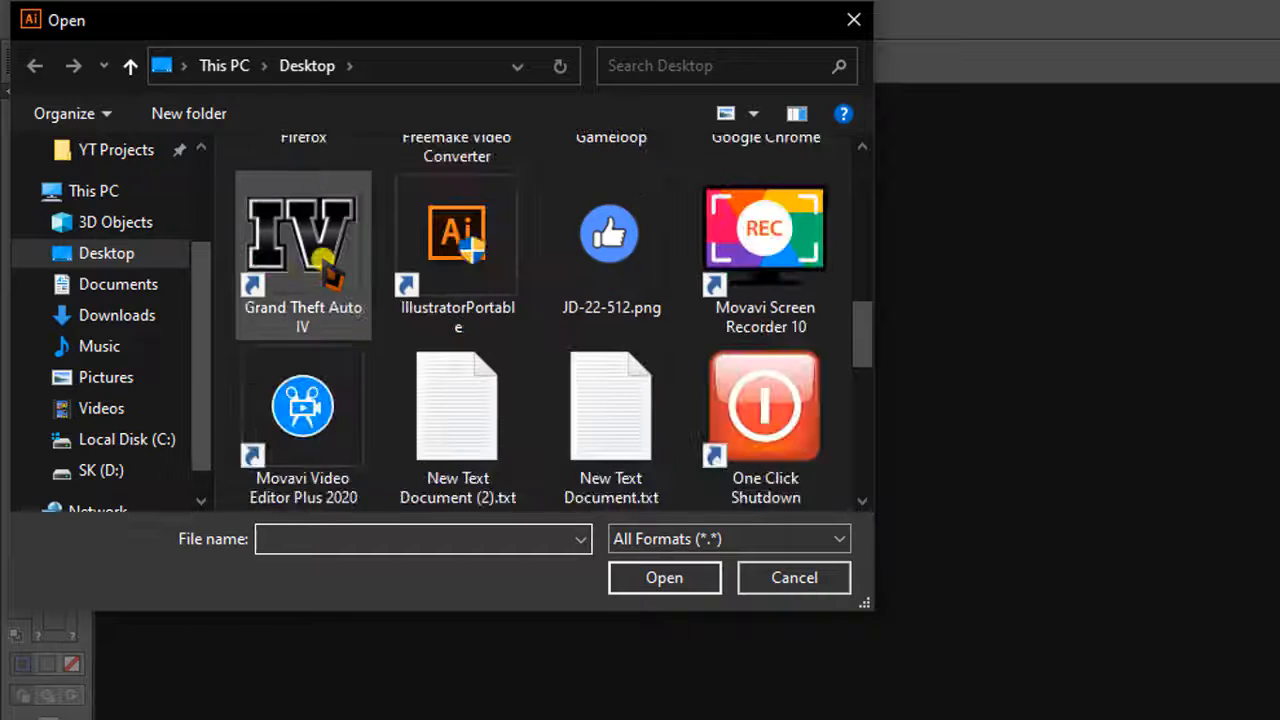
{"action": "left_click", "coordinate": [610, 240]}
{"action": "left_click", "coordinate": [663, 578]}
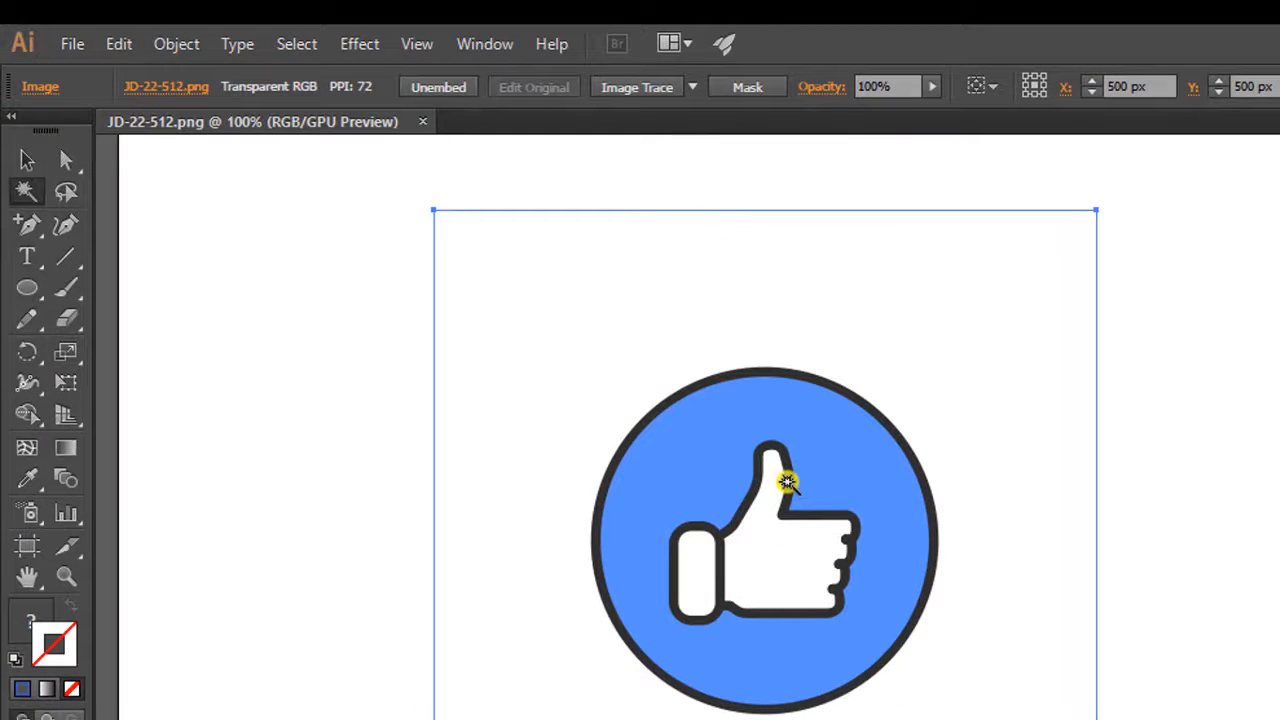
Activate the Selection tool and show the transparency grid behind the image.
{"action": "left_click", "coordinate": [27, 160]}
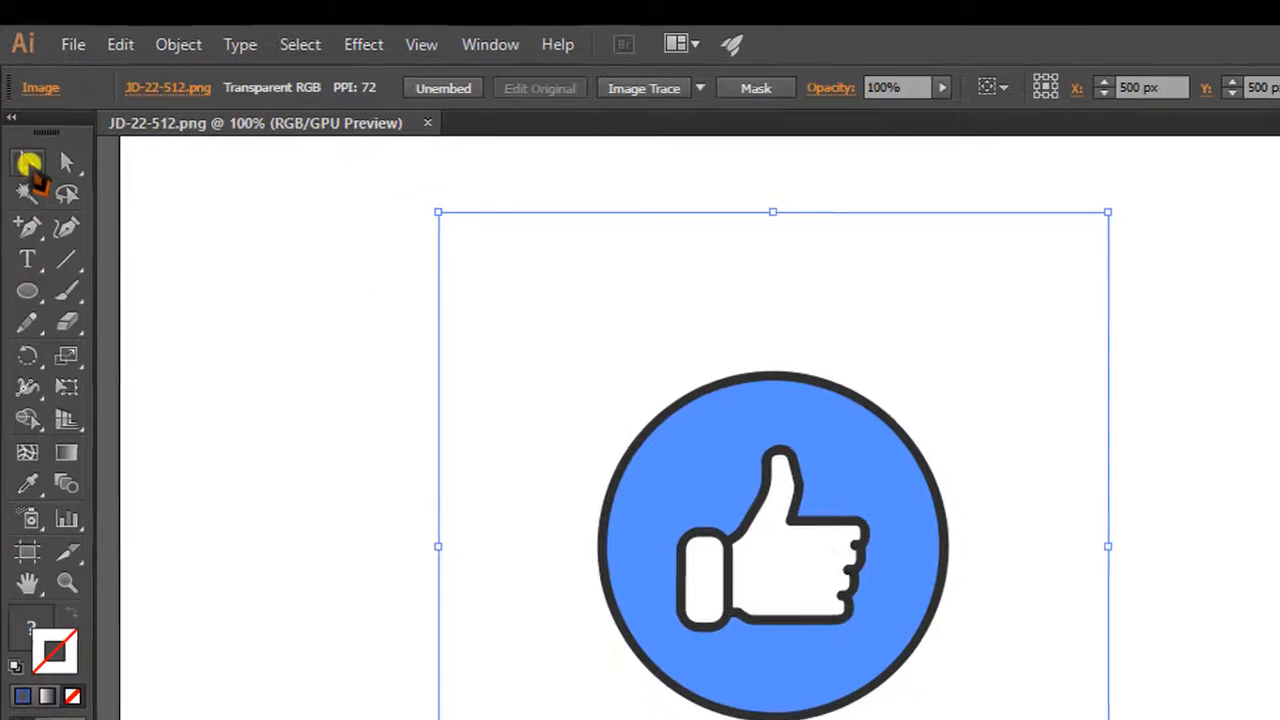
{"action": "left_click", "coordinate": [580, 61]}
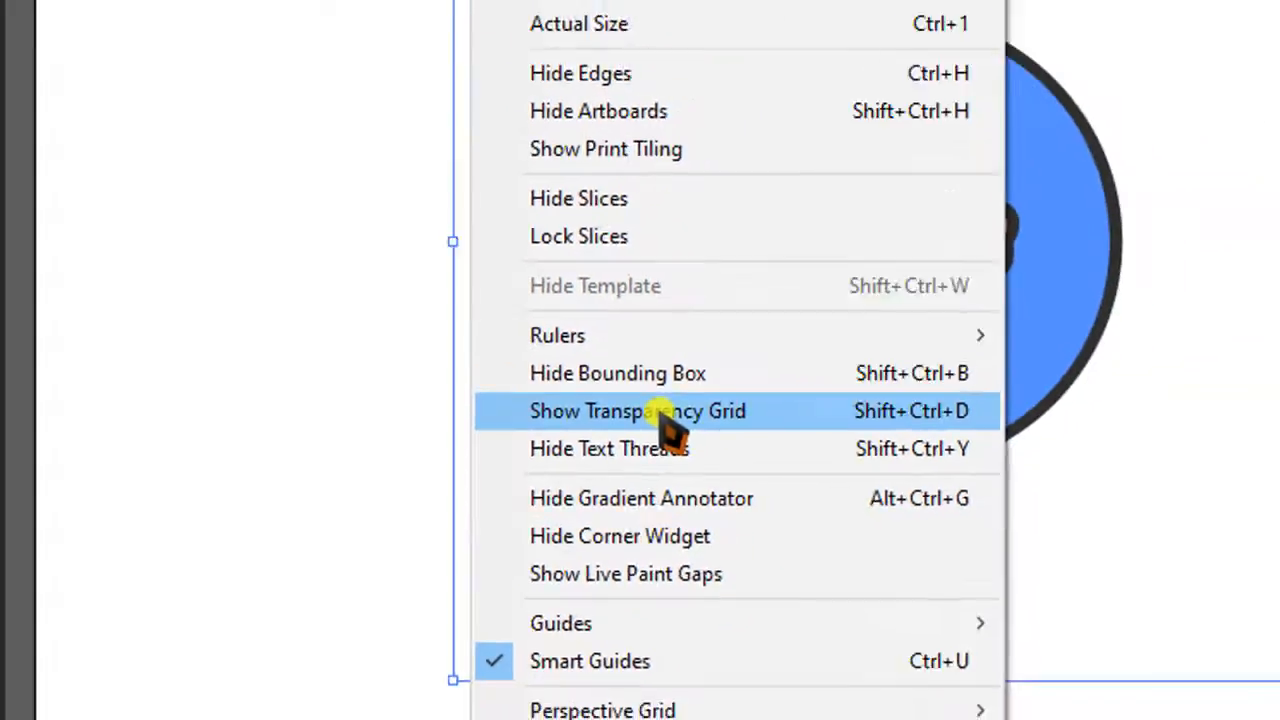
{"action": "left_click", "coordinate": [663, 416]}
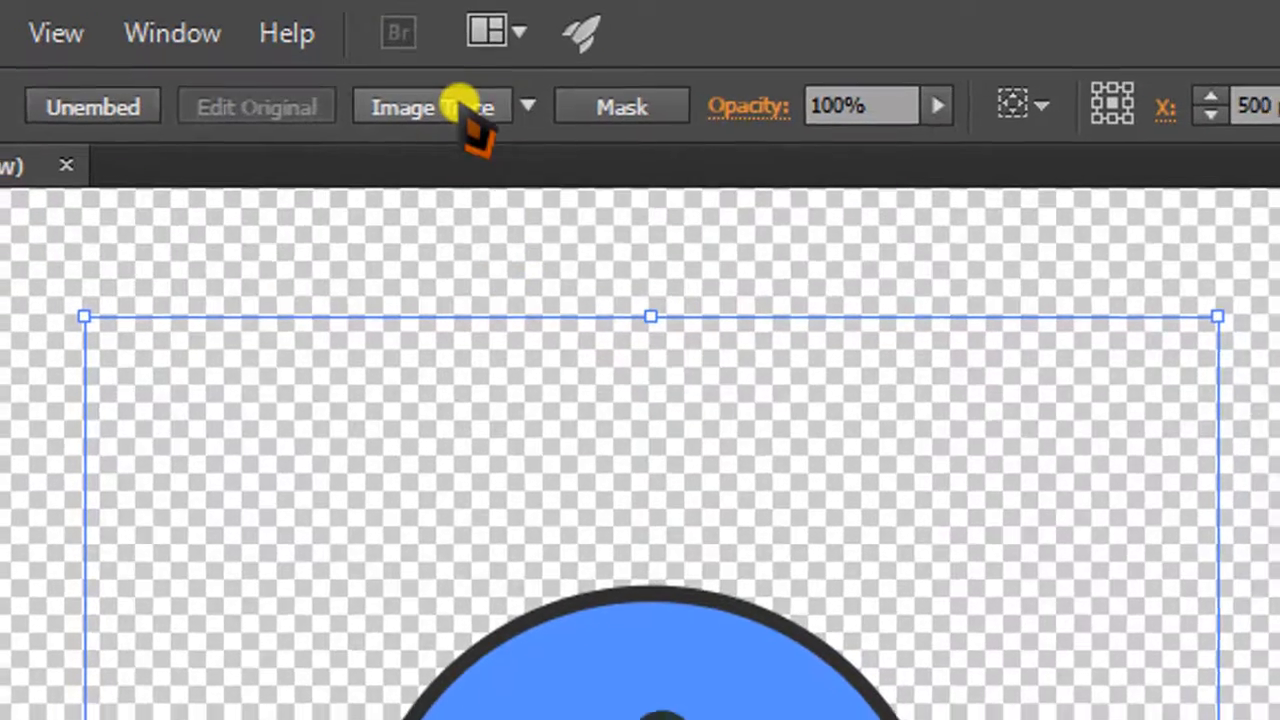
Image Trace the thumbs-up picture with the High Fidelity Photo preset and expand the tracing into paths.
{"action": "left_click", "coordinate": [463, 112]}
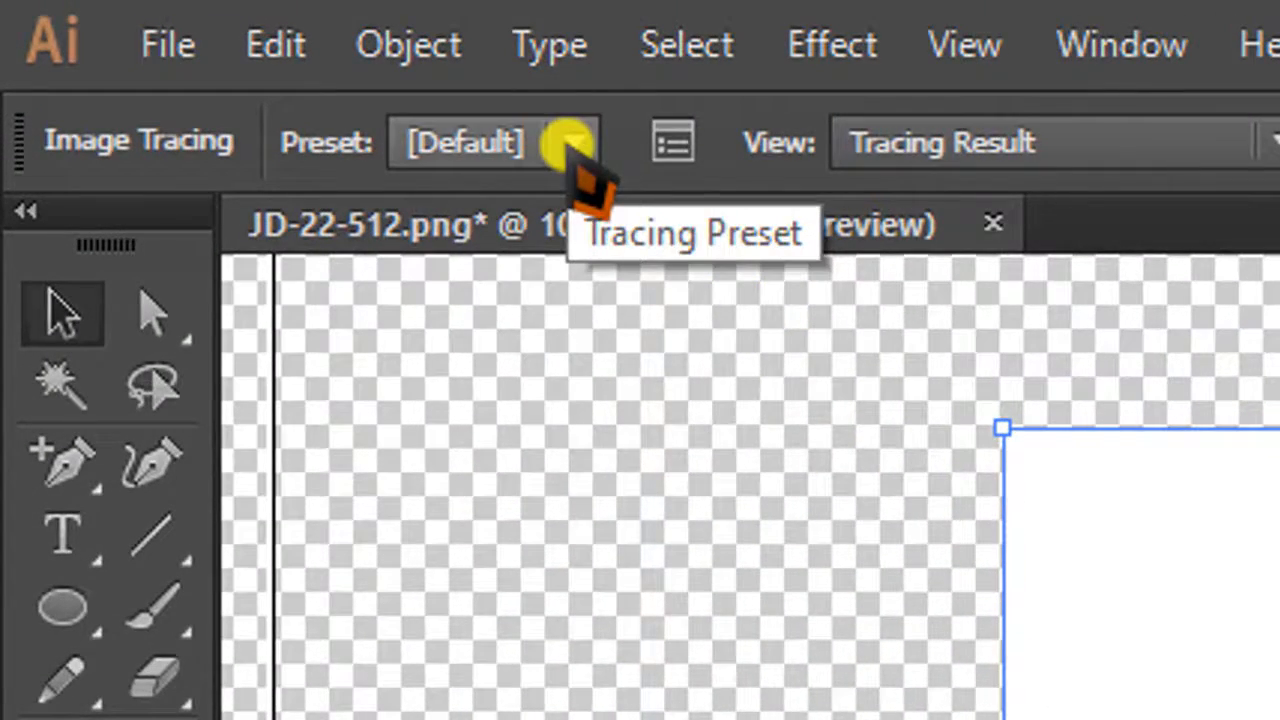
{"action": "left_click", "coordinate": [570, 145]}
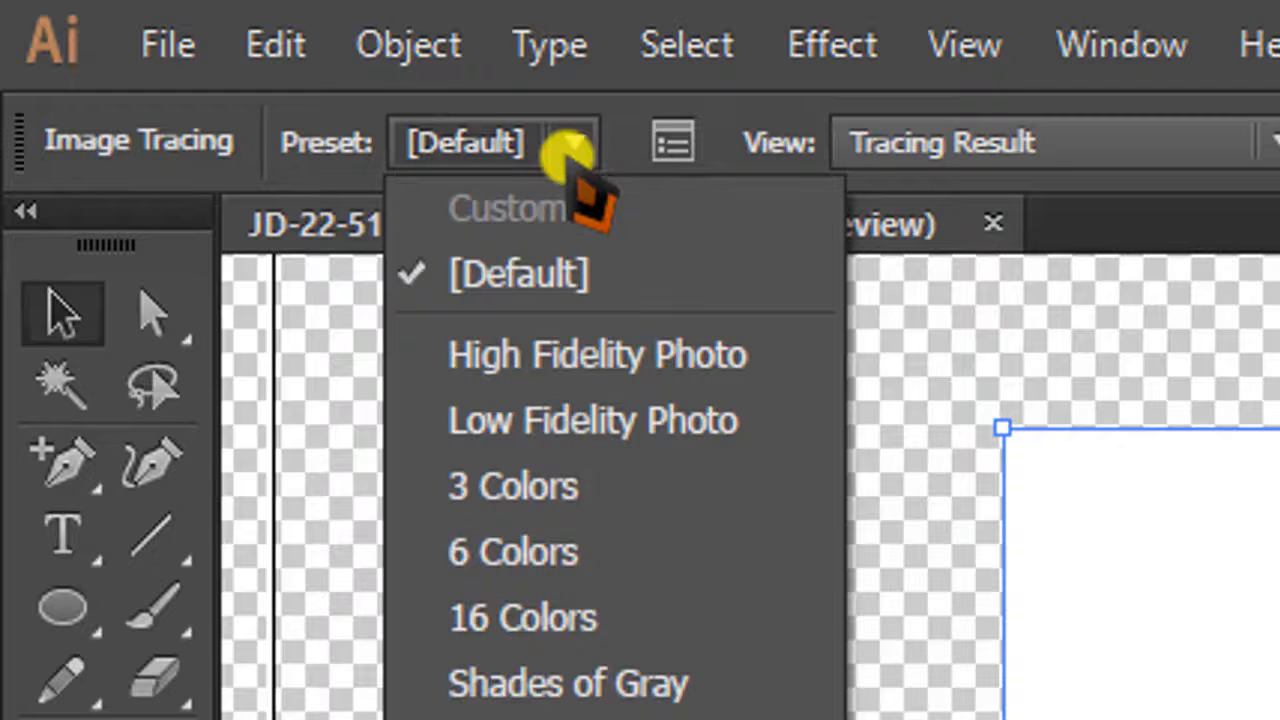
{"action": "left_click", "coordinate": [588, 356]}
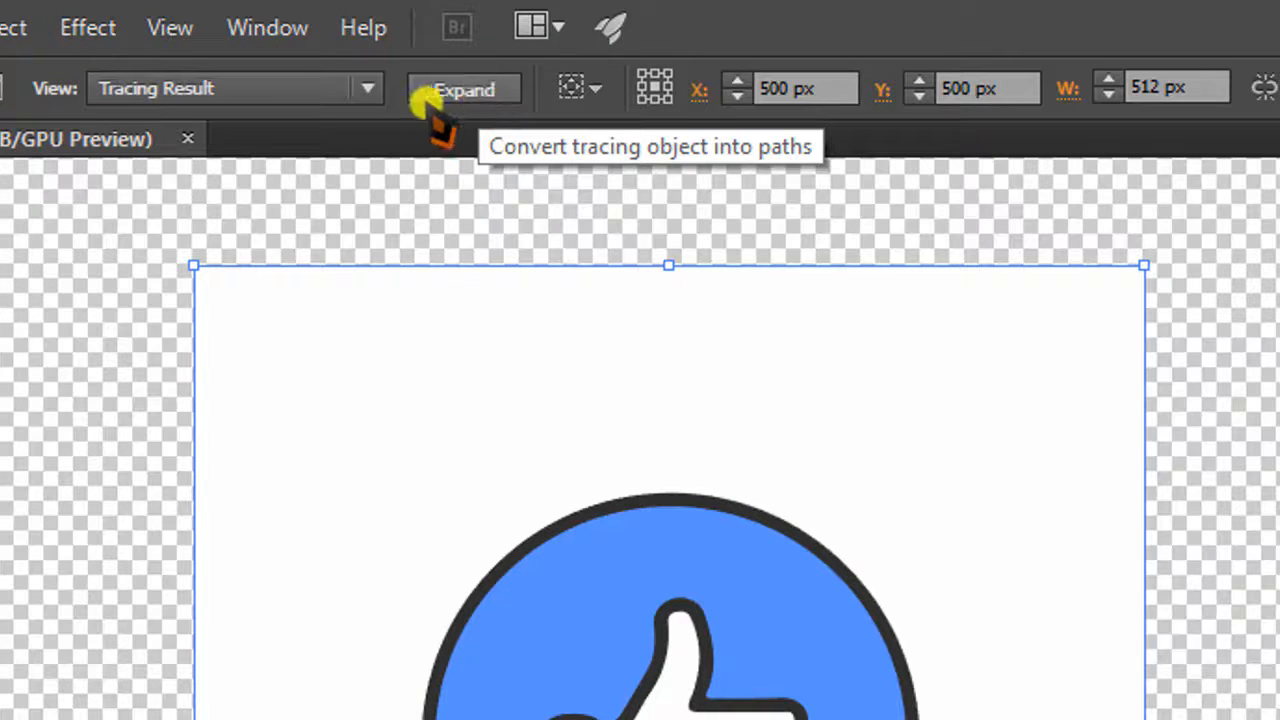
{"action": "left_click", "coordinate": [465, 90]}
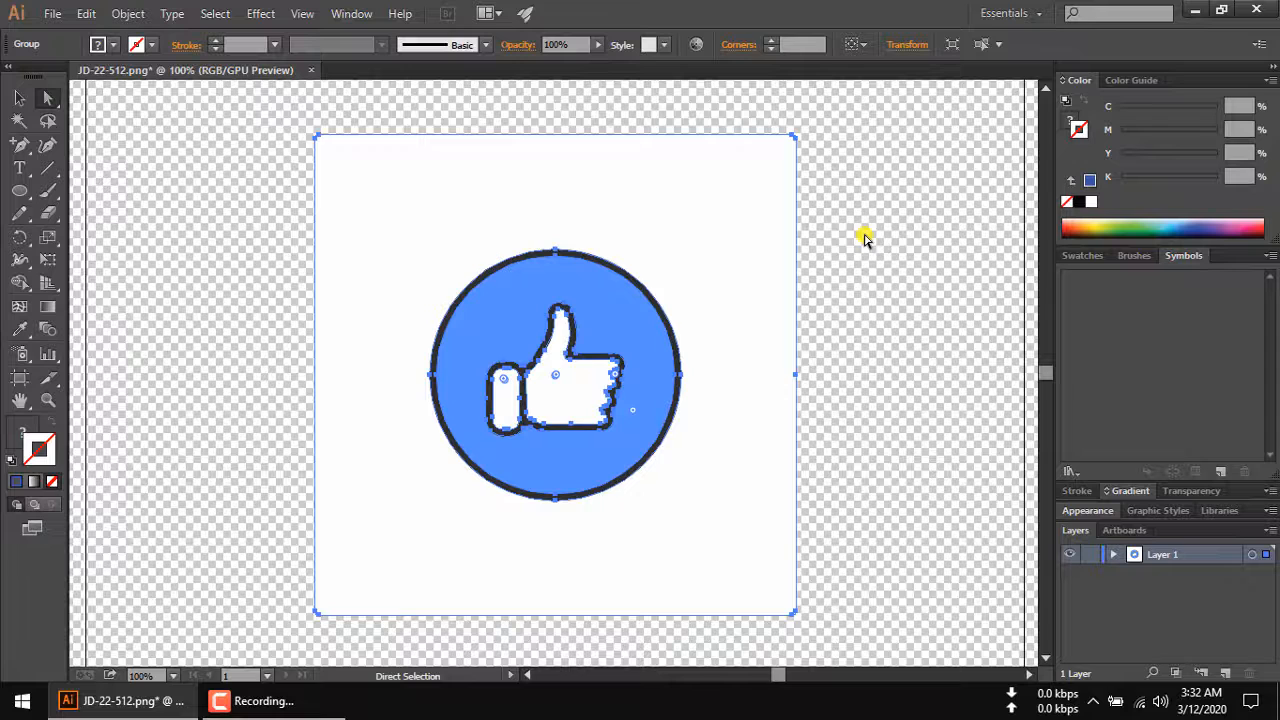
Delete the white background square around the blue circle using the Direct Selection tool.
{"action": "left_click", "coordinate": [865, 238]}
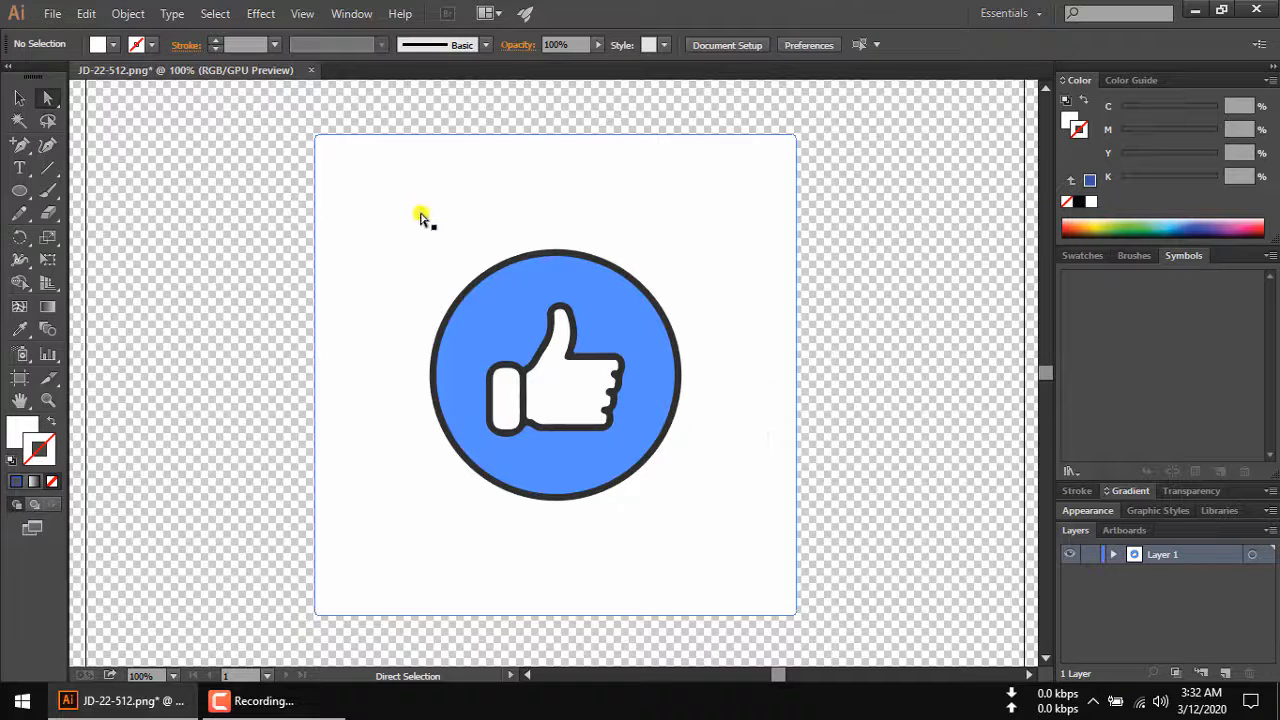
{"action": "left_click", "coordinate": [692, 210]}
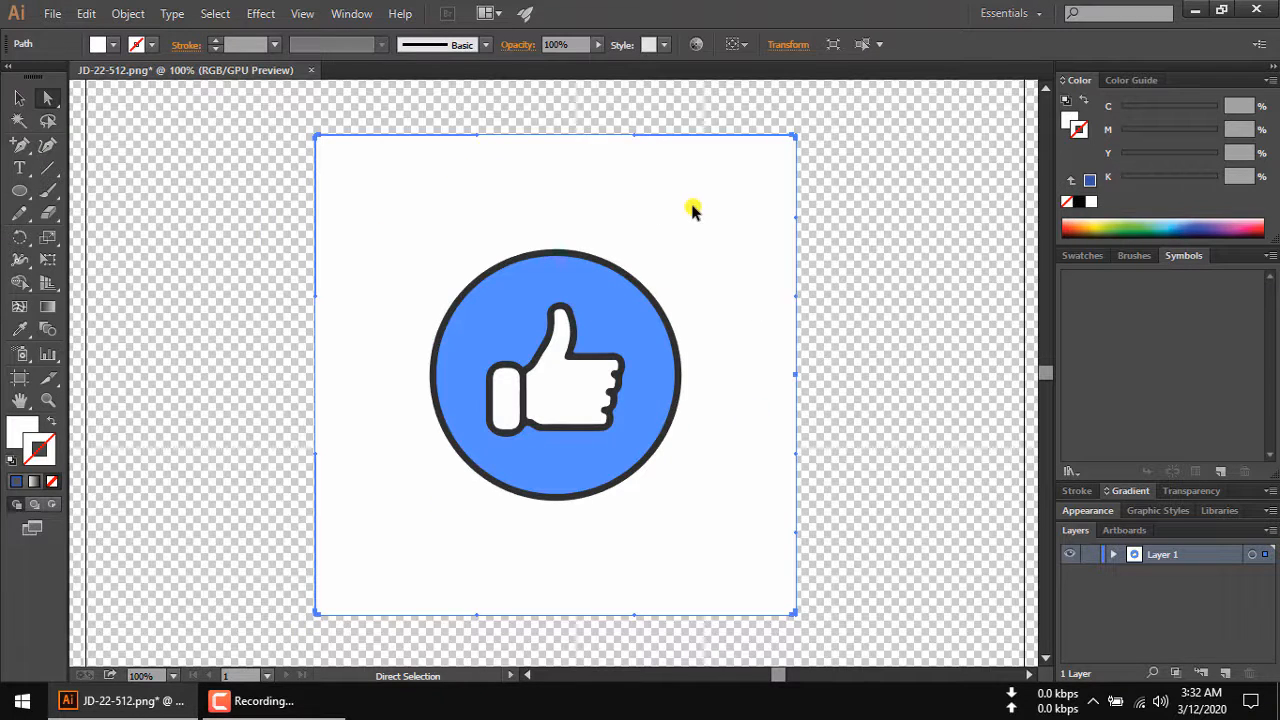
{"action": "key", "text": "Delete"}
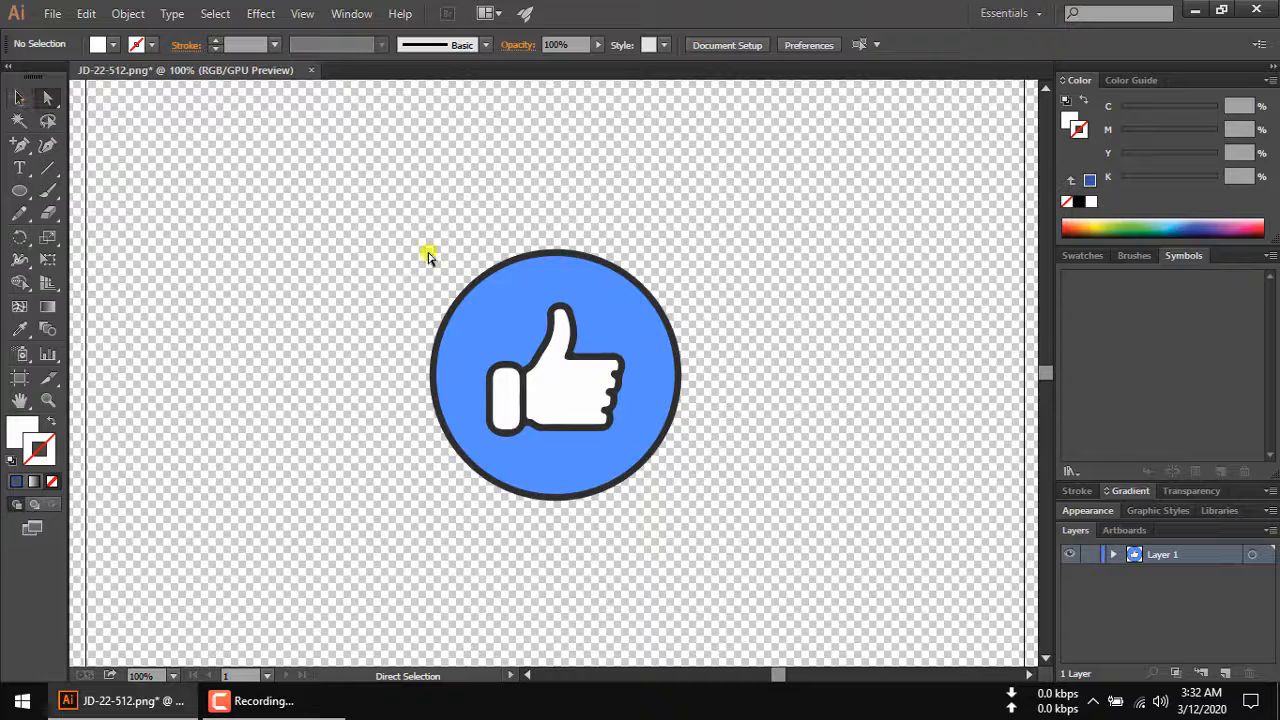
Examine the edges of the traced thumbs-up artwork at high magnification.
{"action": "scroll", "coordinate": [446, 256], "scroll_direction": "up", "scroll_amount": 9}
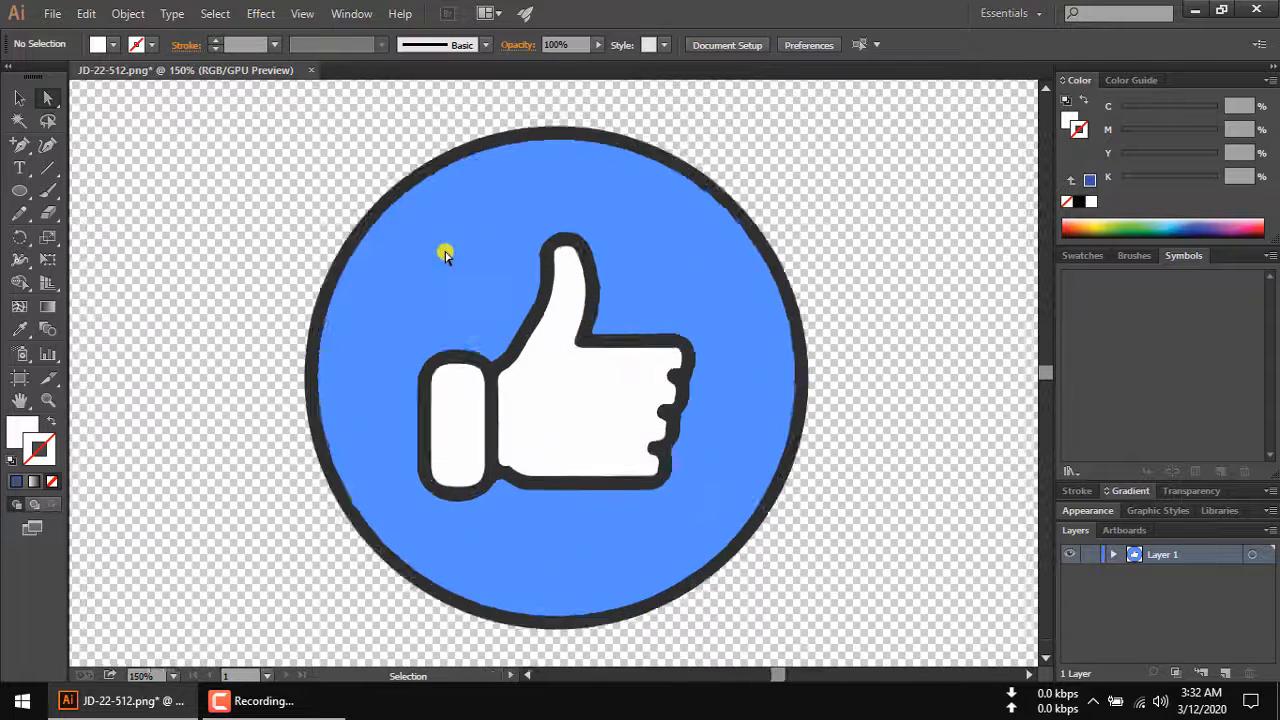
{"action": "scroll", "coordinate": [446, 256], "scroll_direction": "down", "scroll_amount": 1}
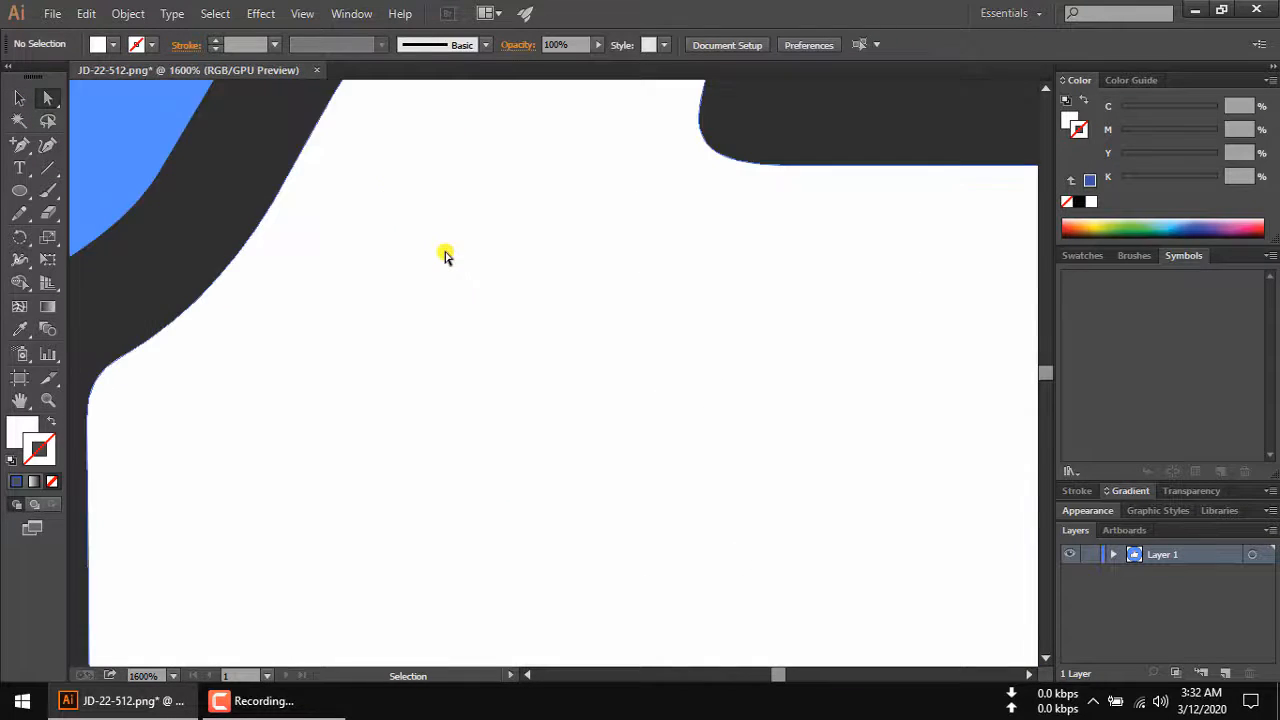
{"action": "scroll", "coordinate": [446, 256], "scroll_direction": "up", "scroll_amount": 2}
{"action": "scroll", "coordinate": [446, 256], "scroll_direction": "down", "scroll_amount": 2}
{"action": "scroll", "coordinate": [446, 256], "scroll_direction": "down", "scroll_amount": 3}
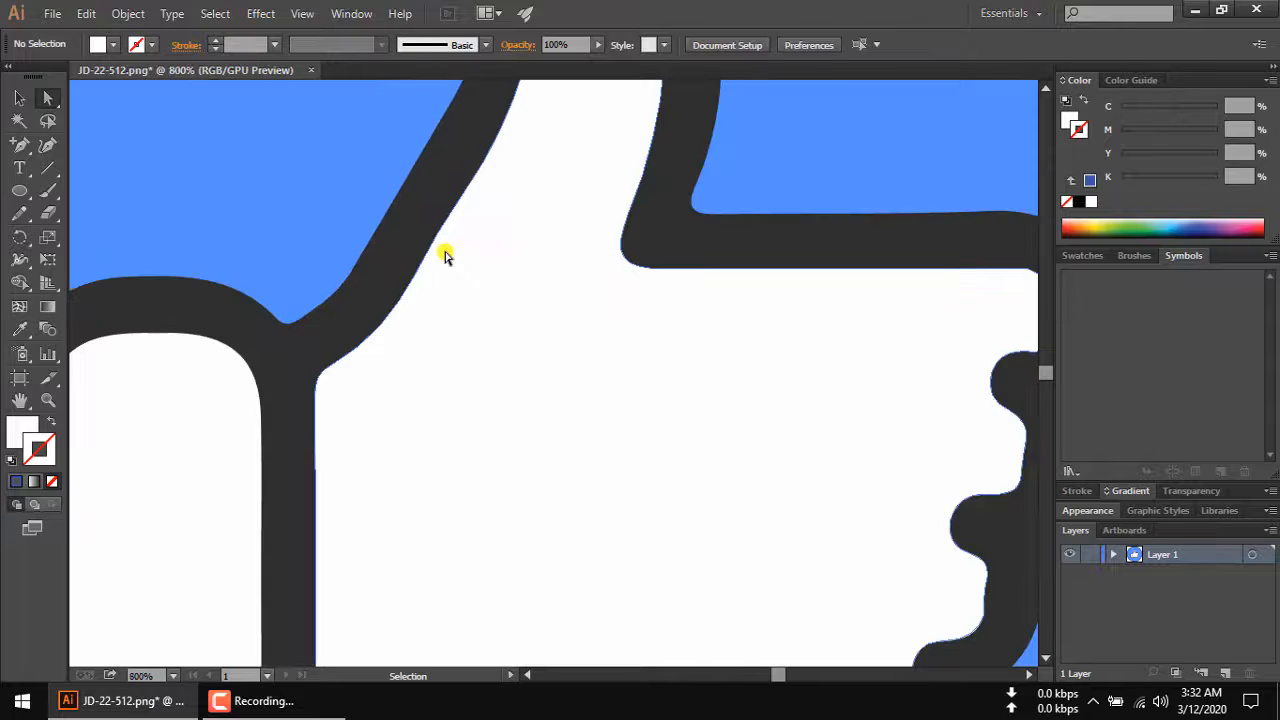
{"action": "scroll", "coordinate": [446, 256], "scroll_direction": "up", "scroll_amount": 3}
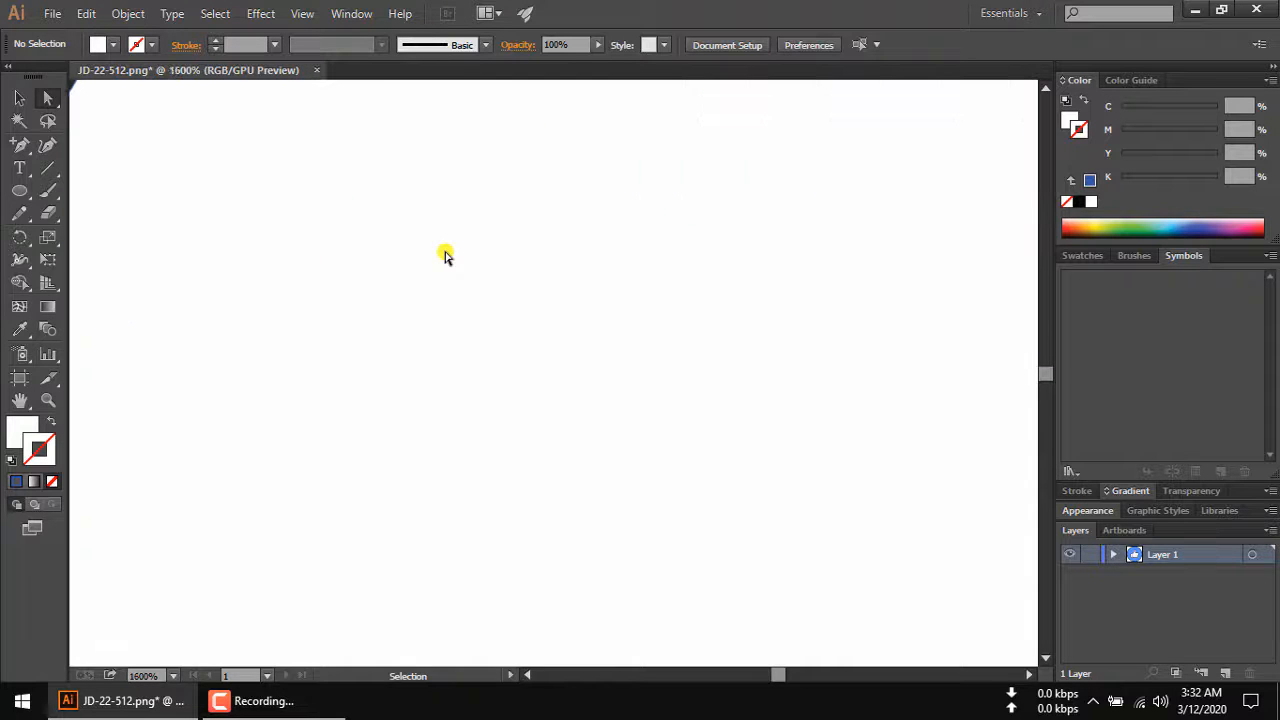
{"action": "scroll", "coordinate": [446, 256], "scroll_direction": "down", "scroll_amount": 11}
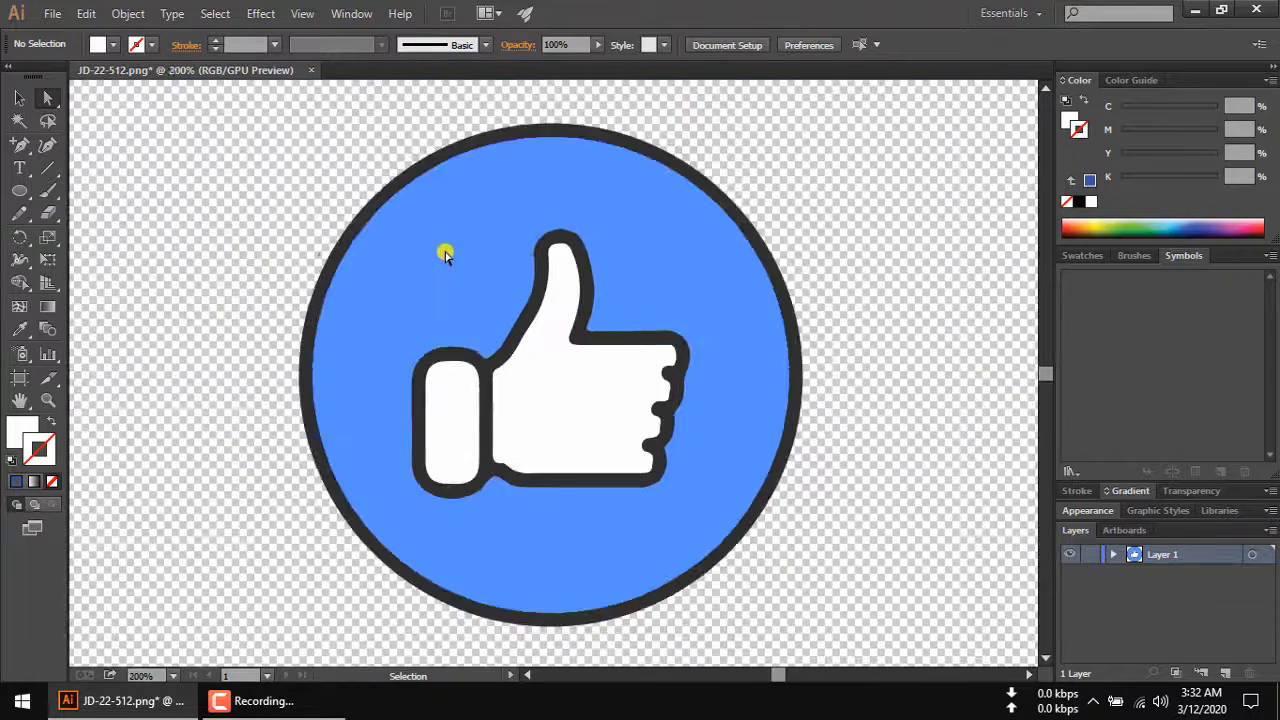
{"action": "scroll", "coordinate": [446, 256], "scroll_direction": "down", "scroll_amount": 1}
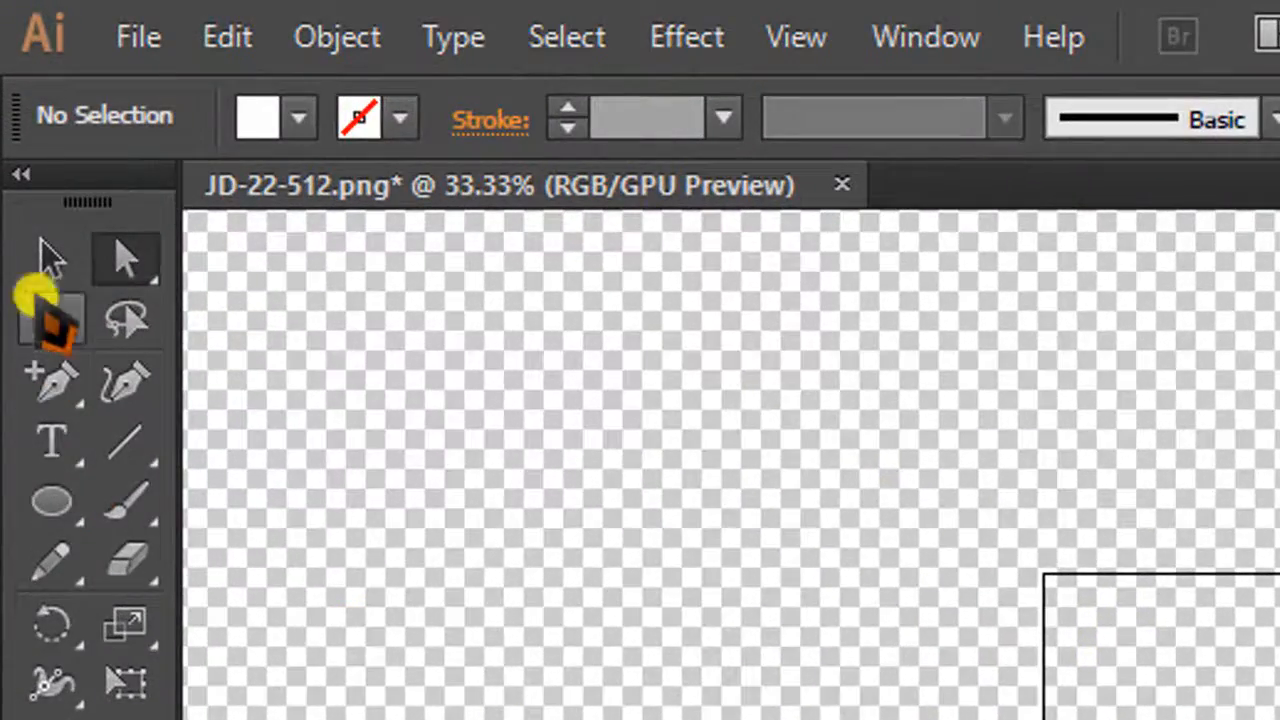
Scale the thumbs-up icon group up to nearly fill the artboard, adjusting its height to keep the circle round.
{"action": "left_click", "coordinate": [45, 262]}
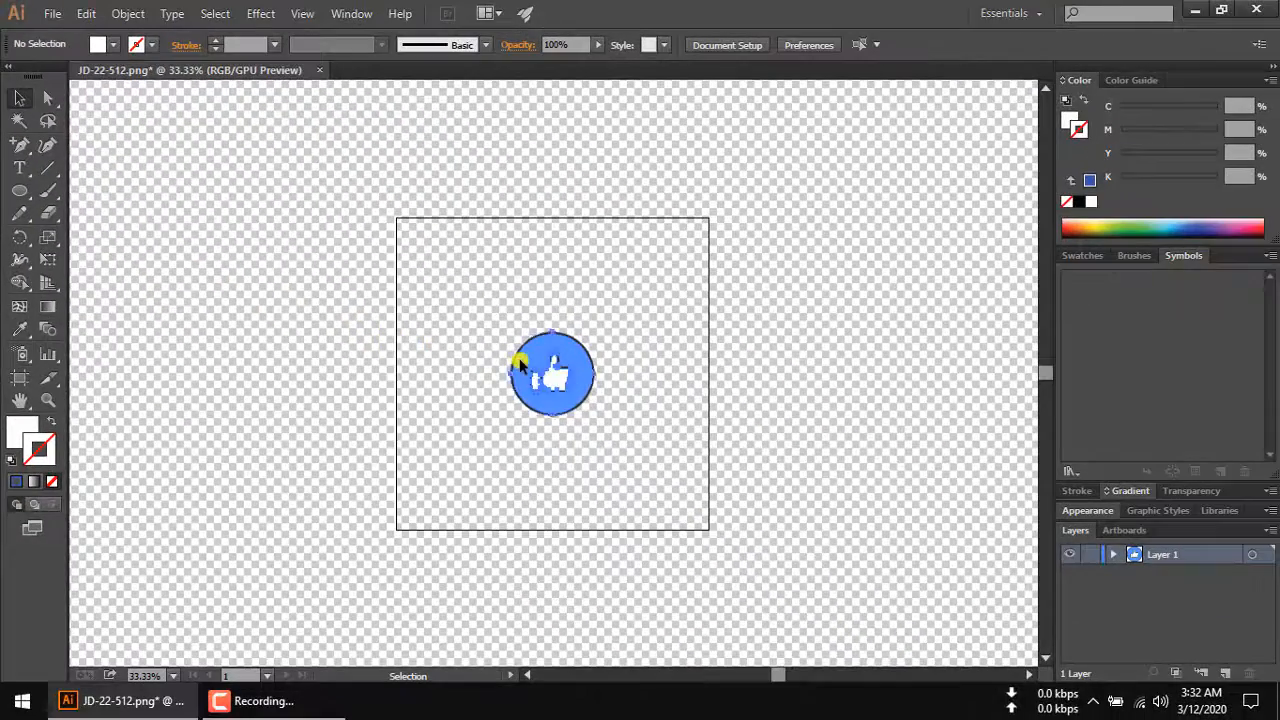
{"action": "left_click", "coordinate": [519, 366]}
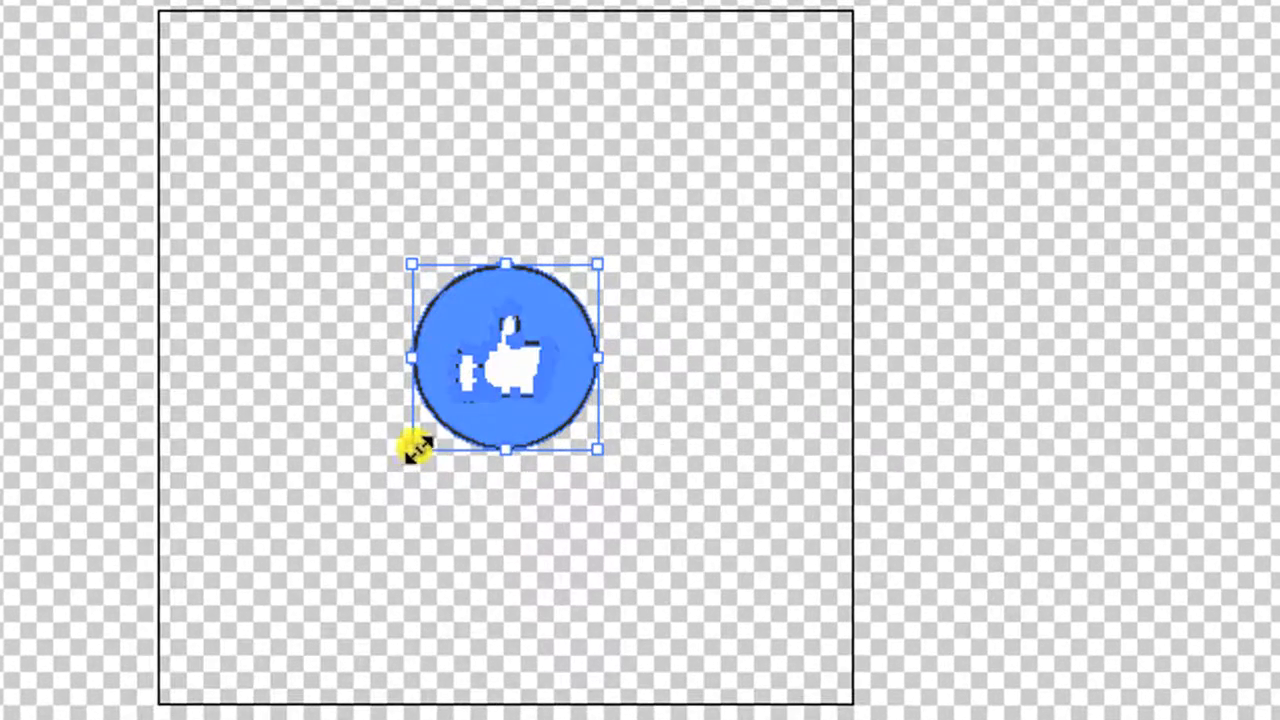
{"action": "left_click_drag", "start_coordinate": [413, 450], "coordinate": [193, 690]}
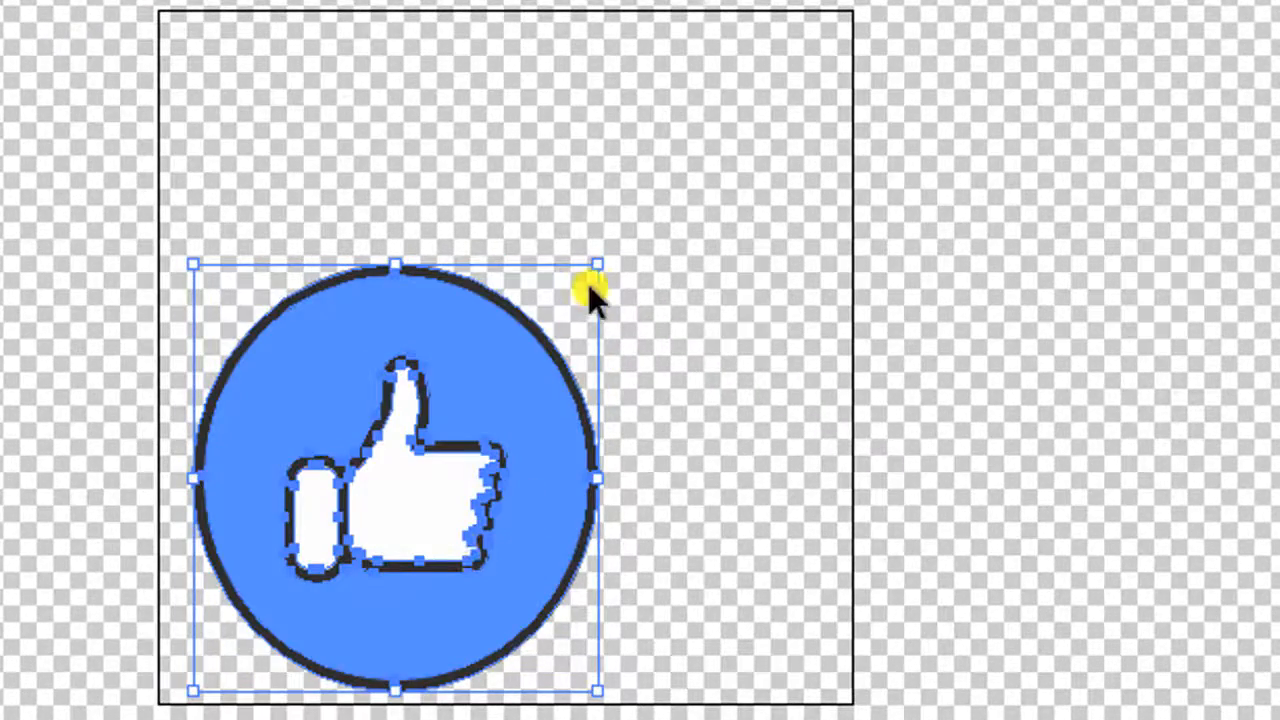
{"action": "left_click_drag", "start_coordinate": [600, 268], "coordinate": [817, 55]}
{"action": "left_click_drag", "start_coordinate": [818, 43], "coordinate": [818, 37]}
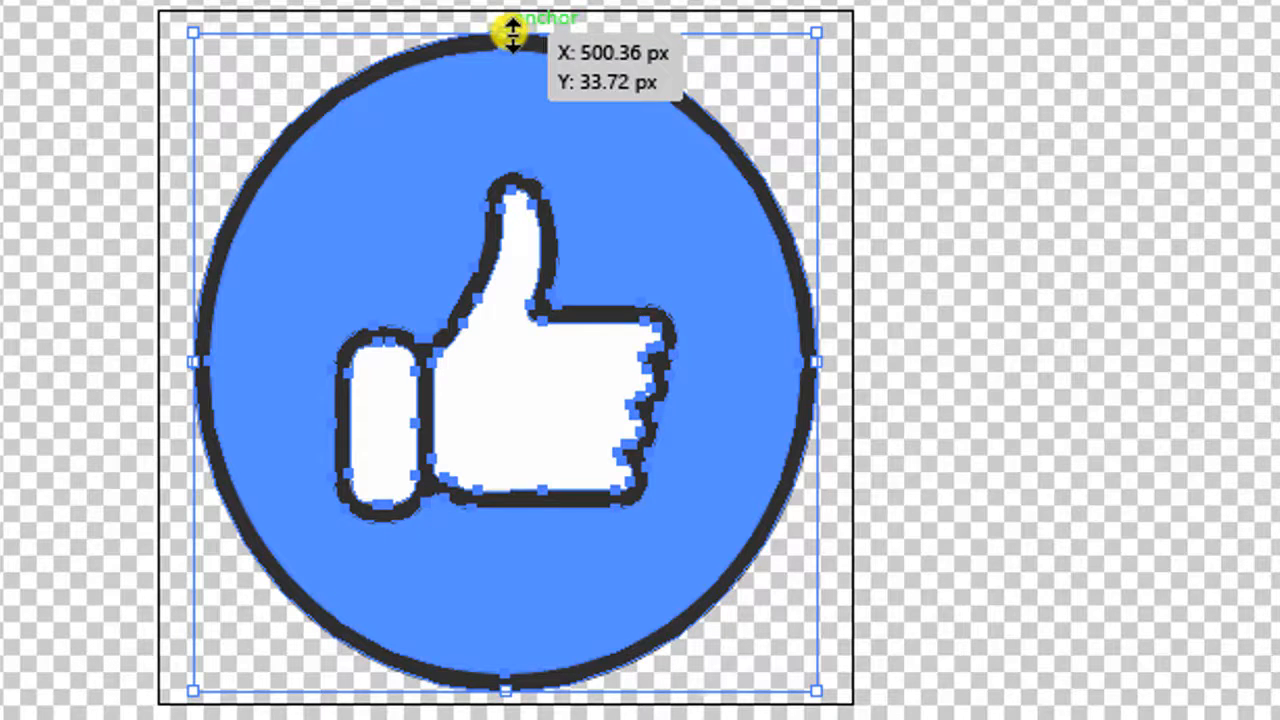
{"action": "left_click_drag", "start_coordinate": [512, 33], "coordinate": [506, 65]}
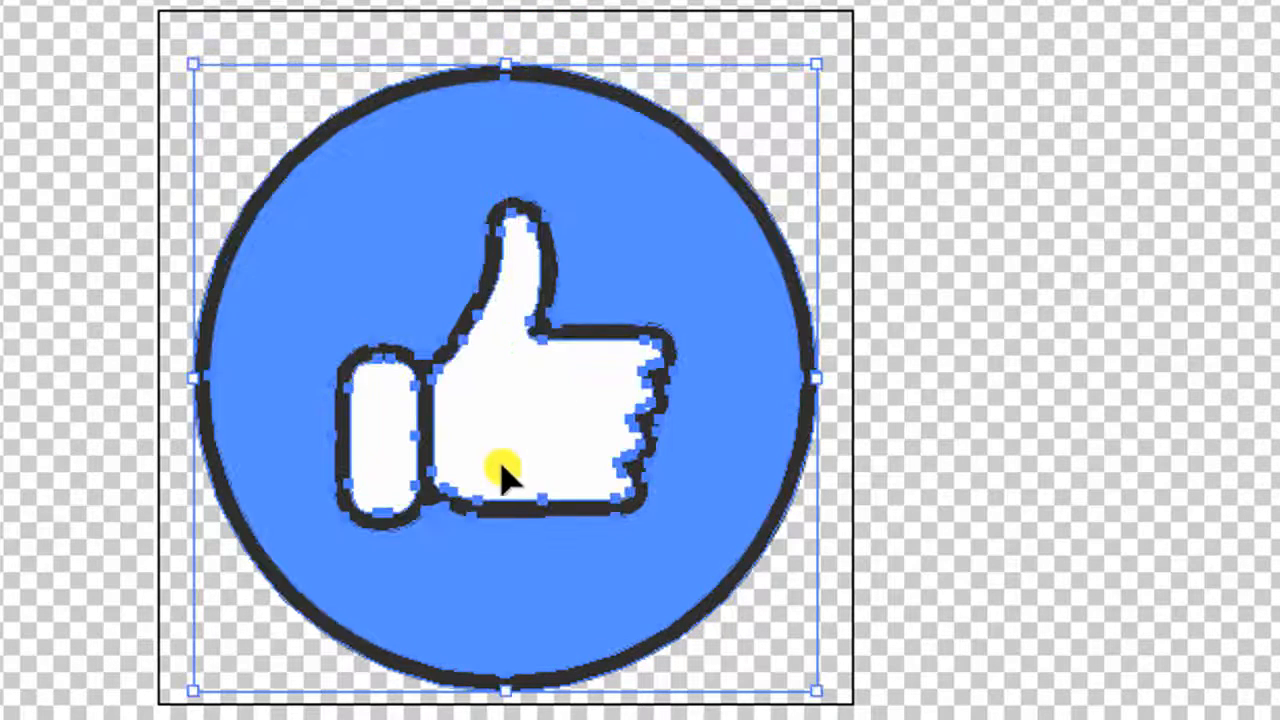
Nudge the enlarged icon upward to centre it vertically on the artboard.
{"action": "key", "text": "Up"}
{"action": "key", "text": "Up"}
{"action": "key", "text": "Up"}
{"action": "key", "text": "Up"}
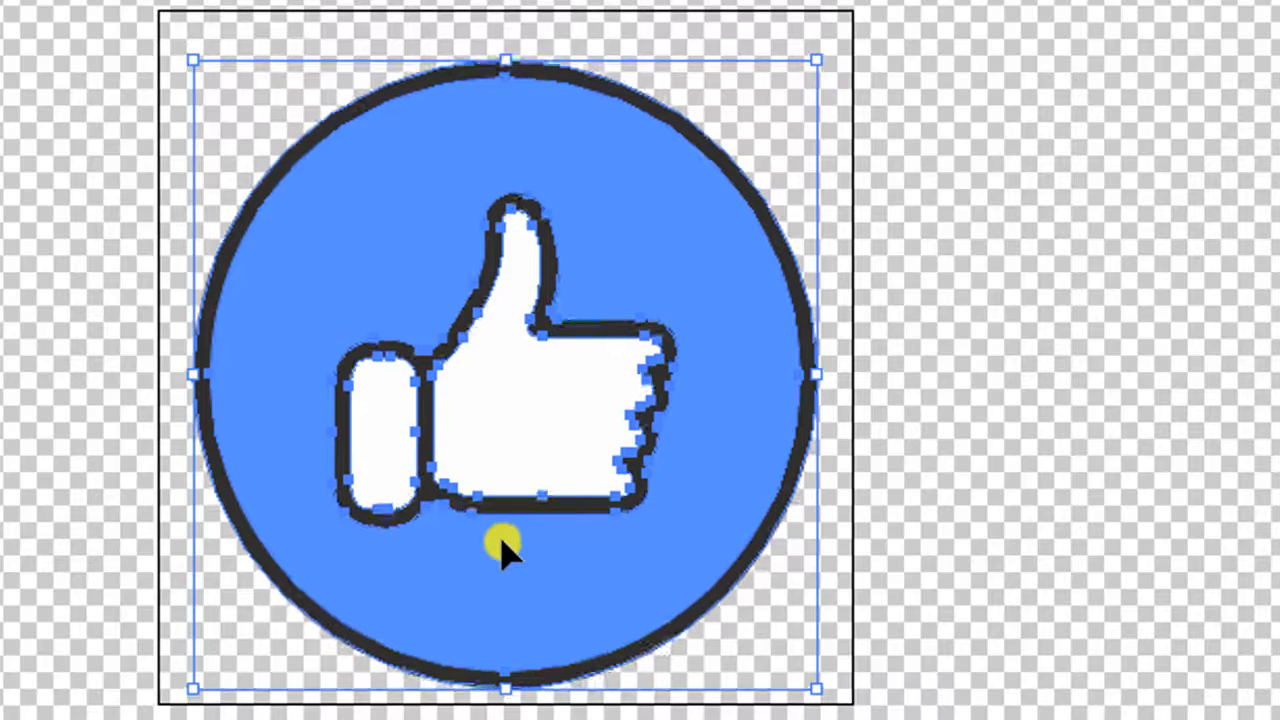
{"action": "key", "text": "Up"}
{"action": "key", "text": "Up"}
{"action": "key", "text": "Up"}
{"action": "key", "text": "Up"}
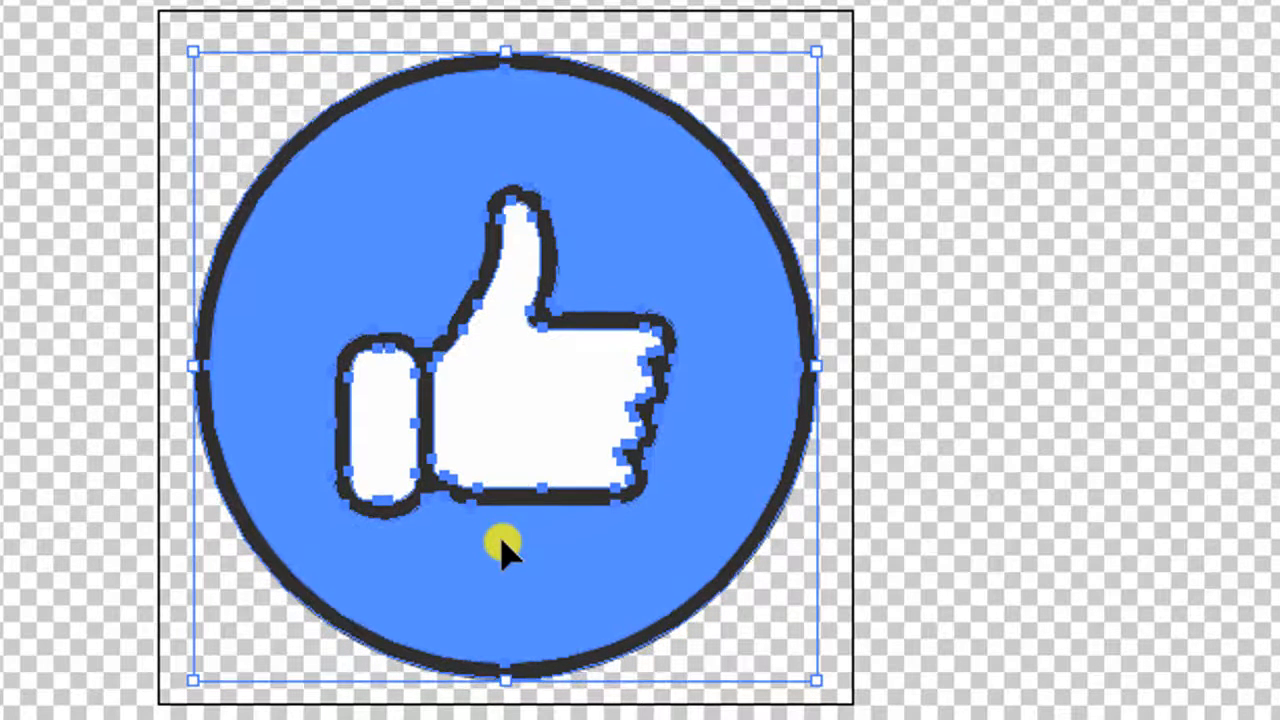
Deselect the icon and export it to the Desktop as JD-22-512sss.png at High (300 ppi) with Art Optimized anti-aliasing and a transparent background.
{"action": "left_click", "coordinate": [75, 271]}
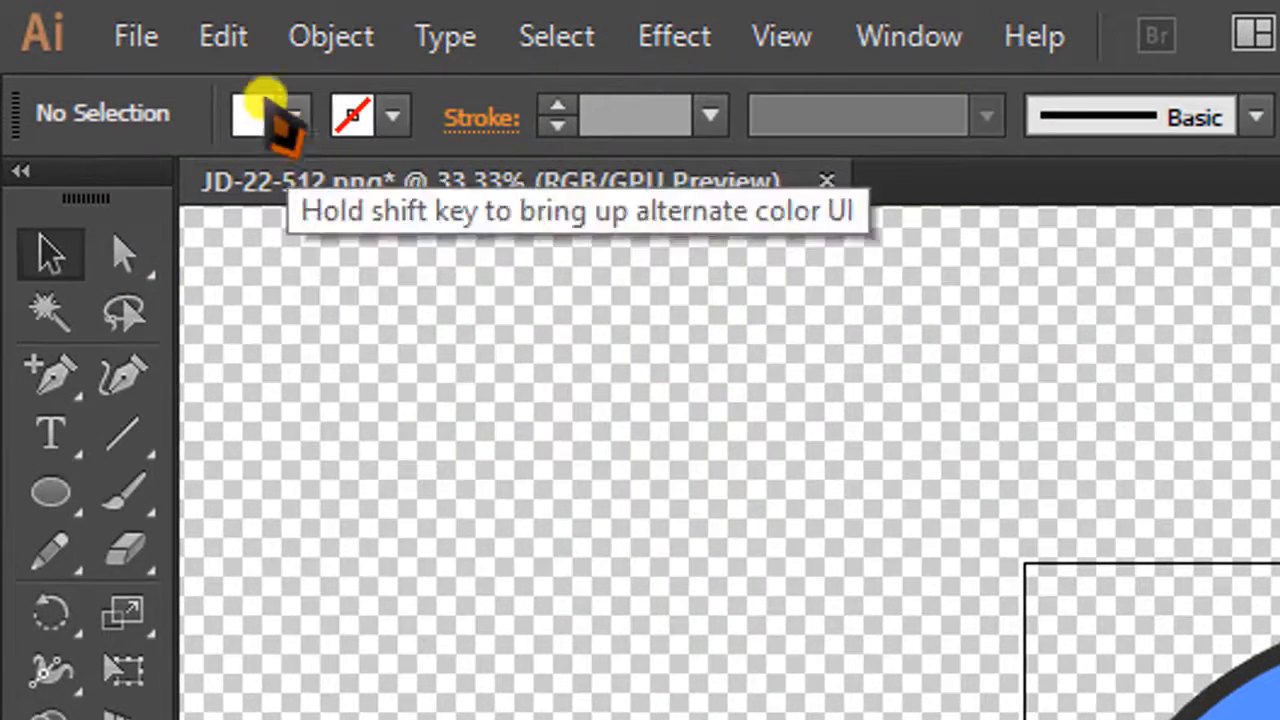
{"action": "left_click", "coordinate": [148, 34]}
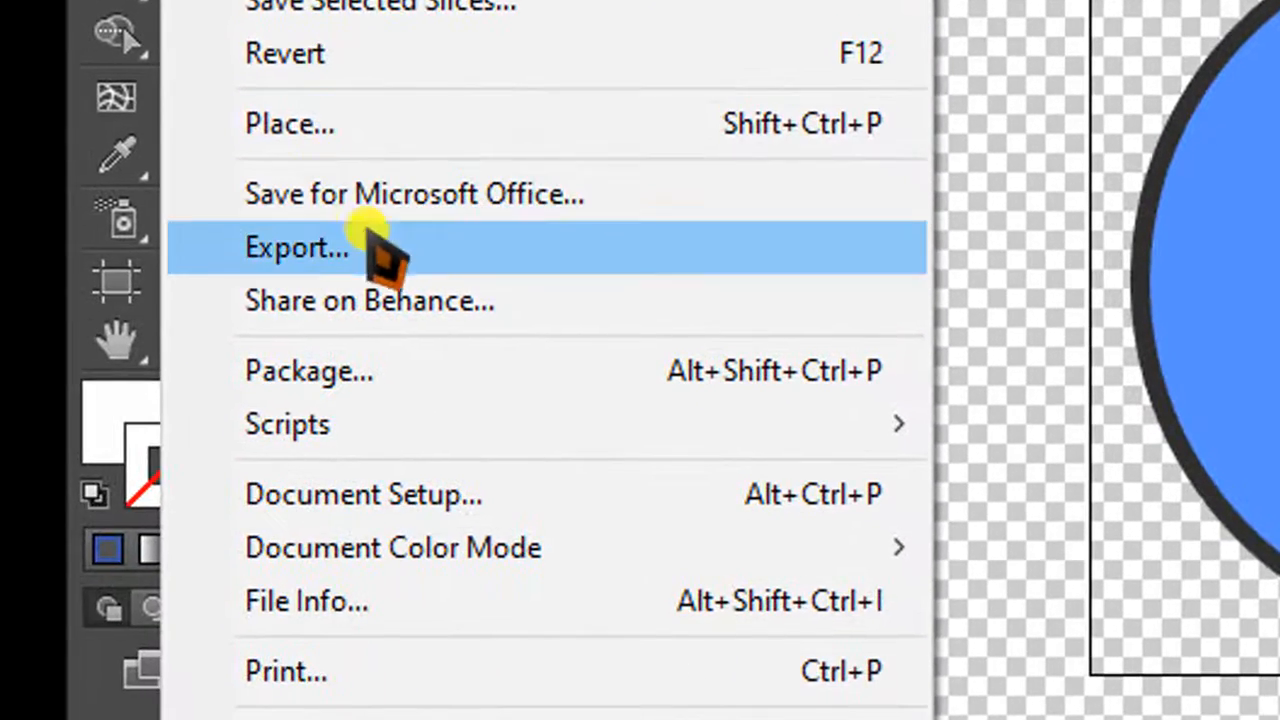
{"action": "left_click", "coordinate": [540, 245]}
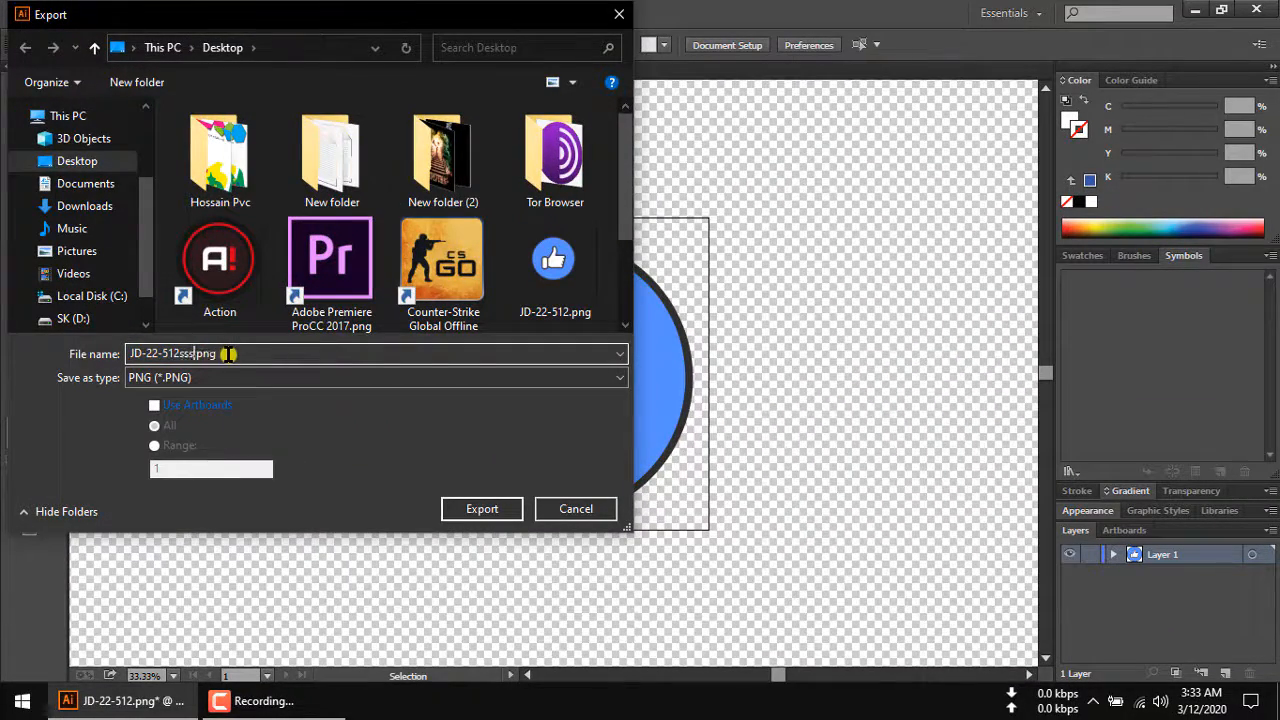
{"action": "left_click", "coordinate": [478, 509]}
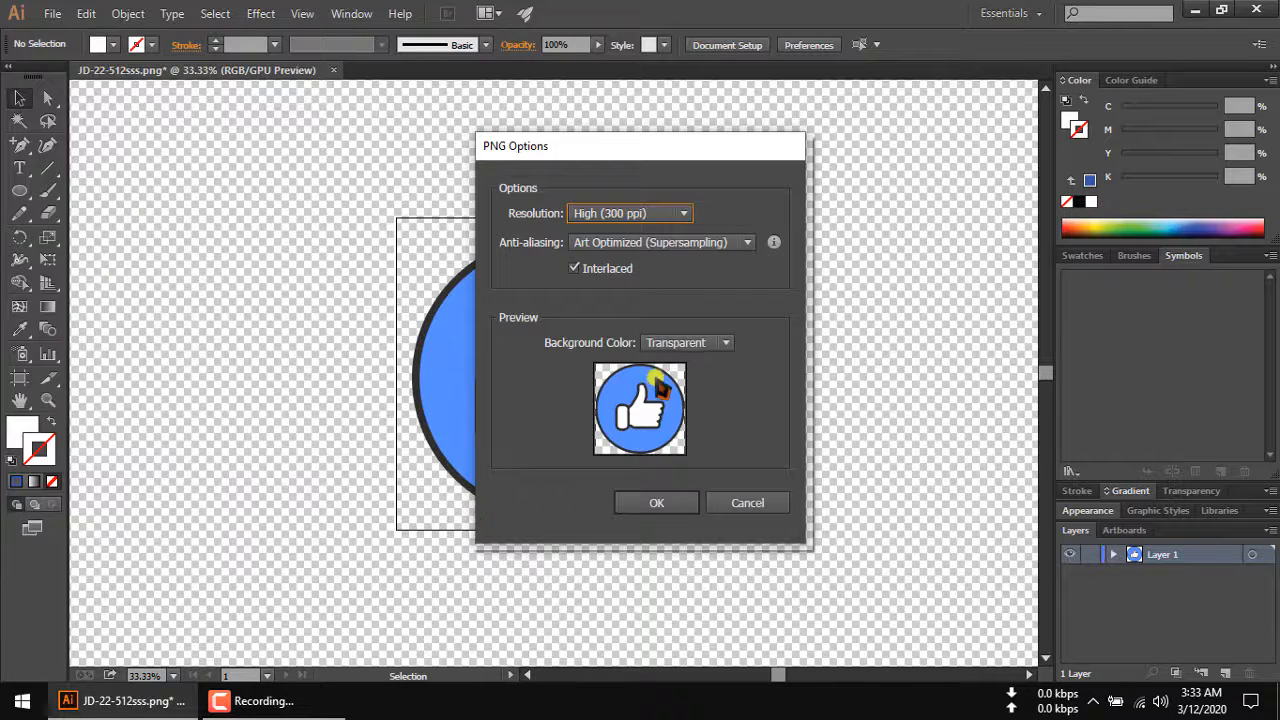
{"action": "left_click", "coordinate": [655, 503]}
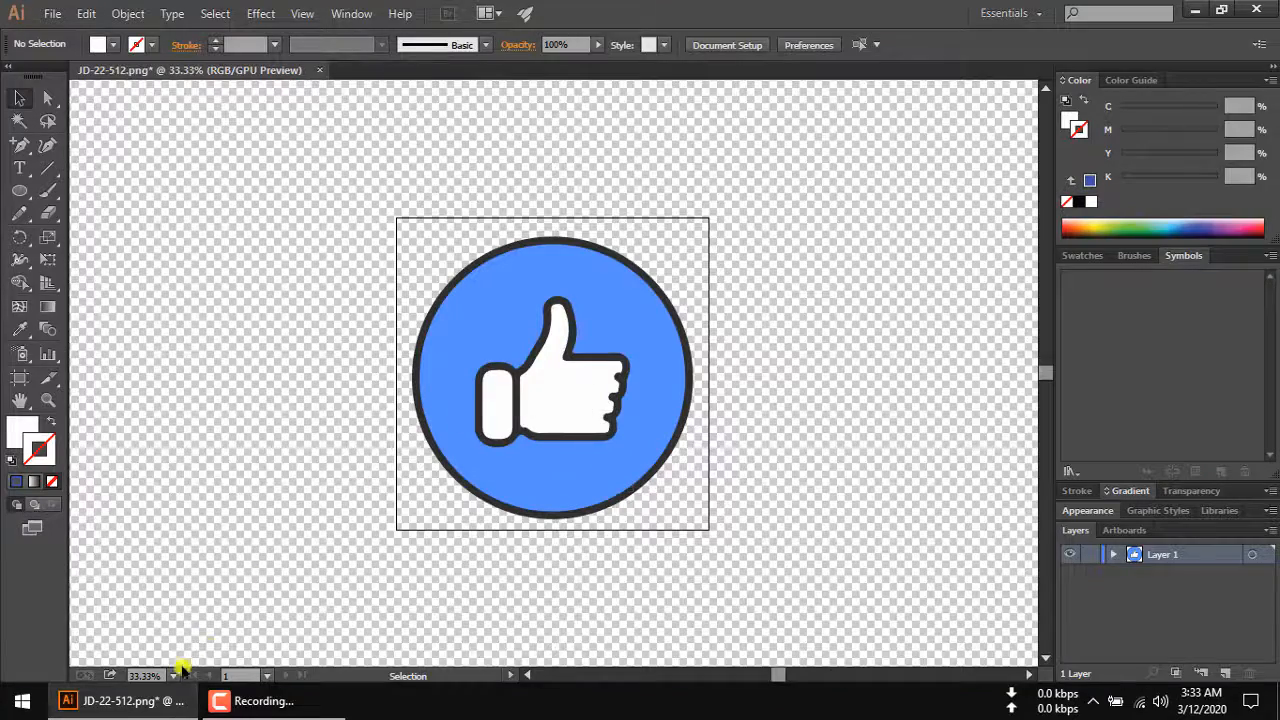
Switch to the Windows desktop and place the exported JD-22-512sss.png beside the original JD-22-512.png.
{"action": "left_click", "coordinate": [120, 701]}
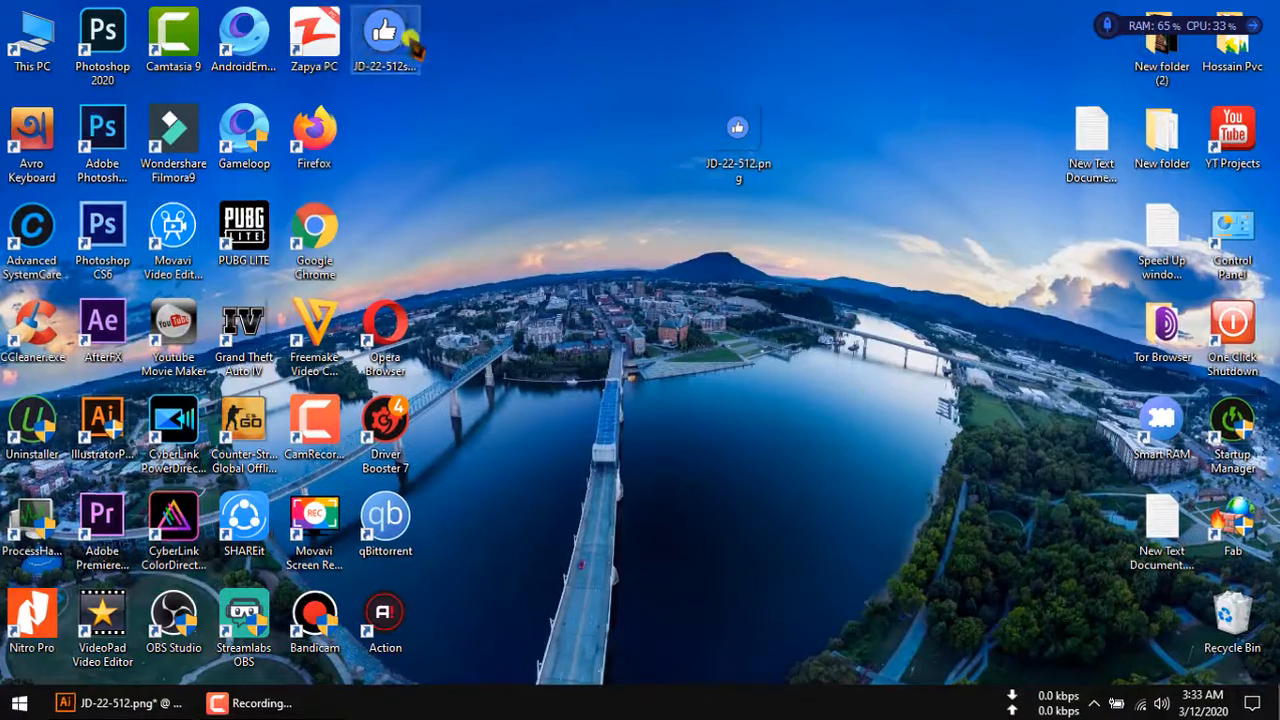
{"action": "left_click_drag", "start_coordinate": [412, 42], "coordinate": [826, 139]}
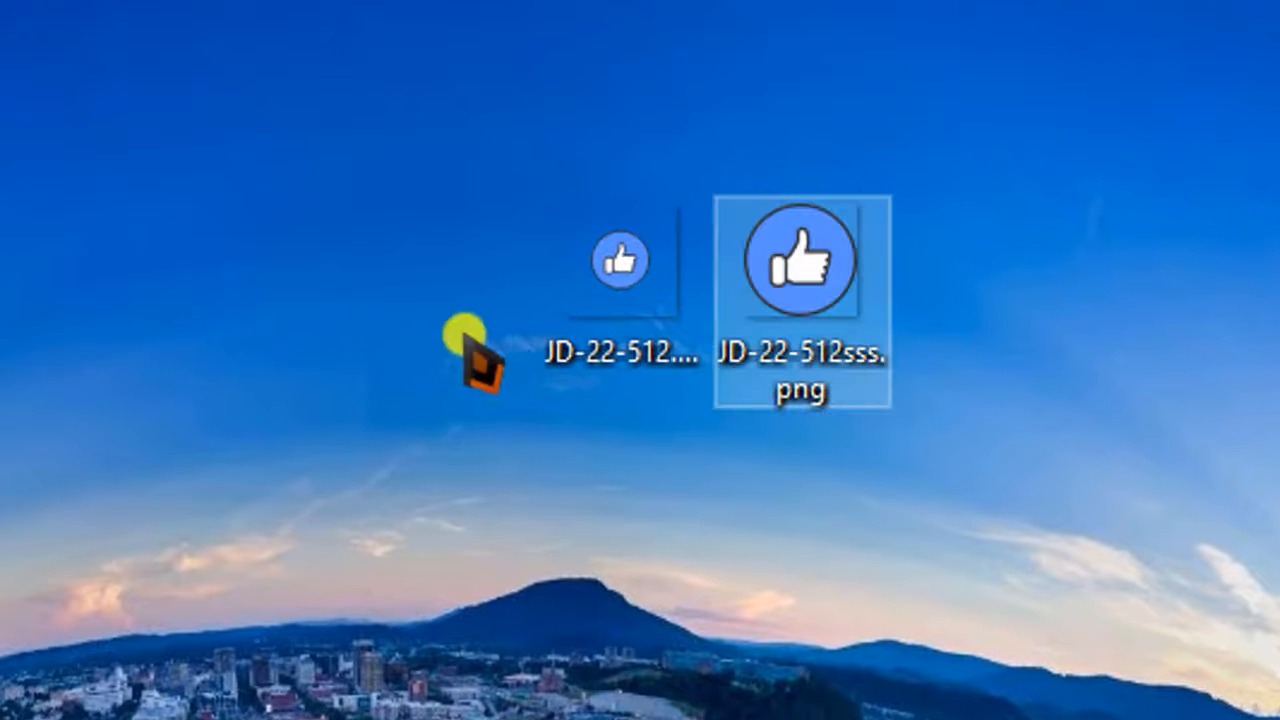
{"action": "left_click", "coordinate": [551, 460]}
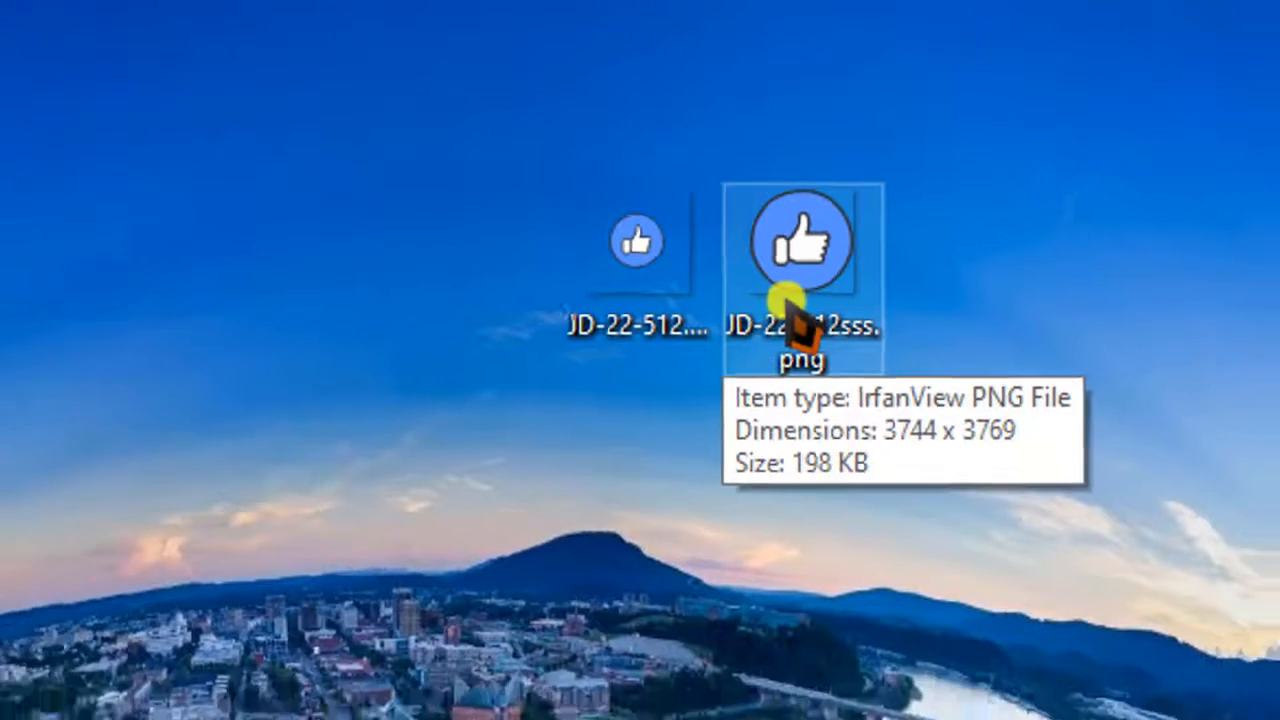
Open JD-22-512sss.png in IrfanView, examine the icon's edges at increasing magnification, and close the viewer.
{"action": "double_click", "coordinate": [790, 300]}
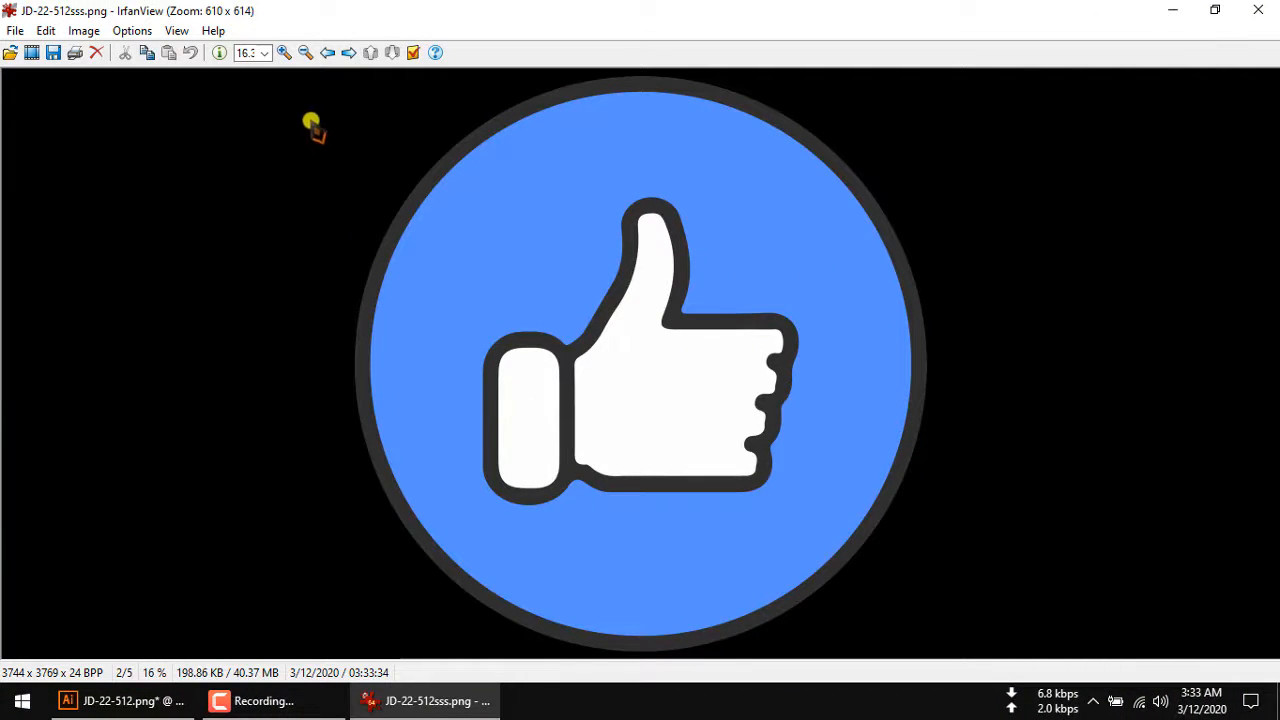
{"action": "left_click", "coordinate": [284, 52]}
{"action": "left_click", "coordinate": [284, 52]}
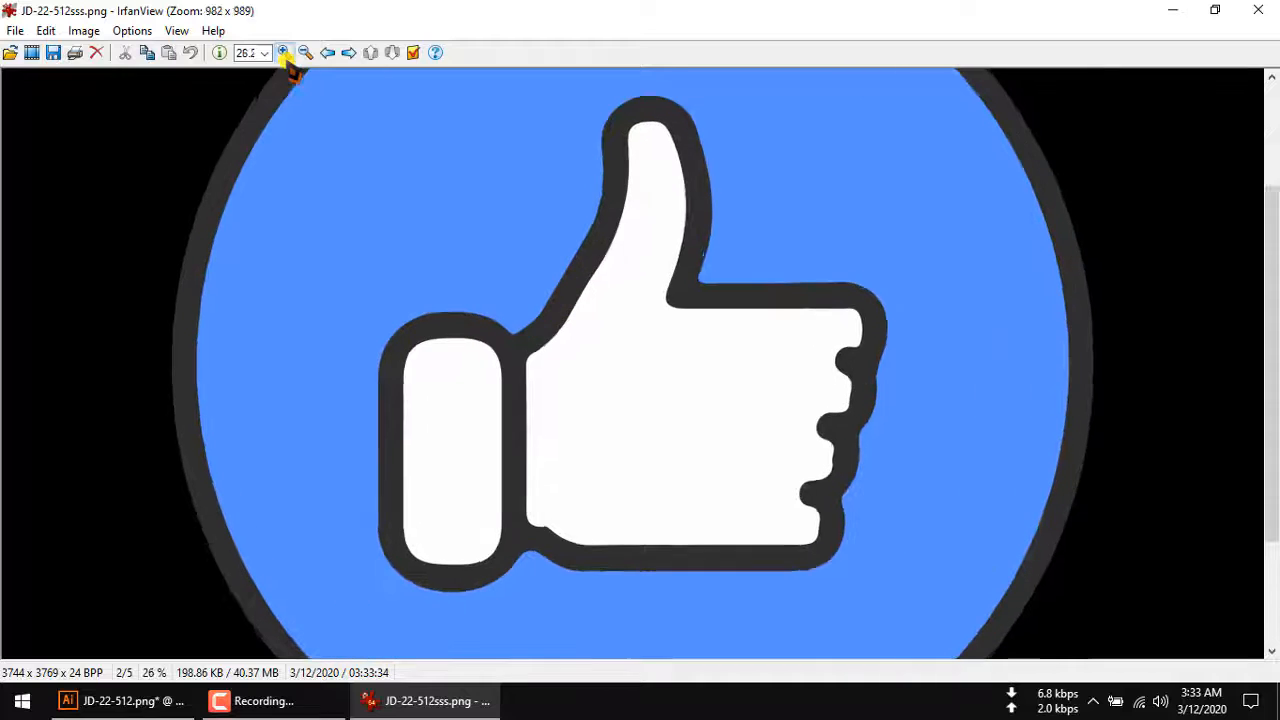
{"action": "left_click", "coordinate": [284, 52]}
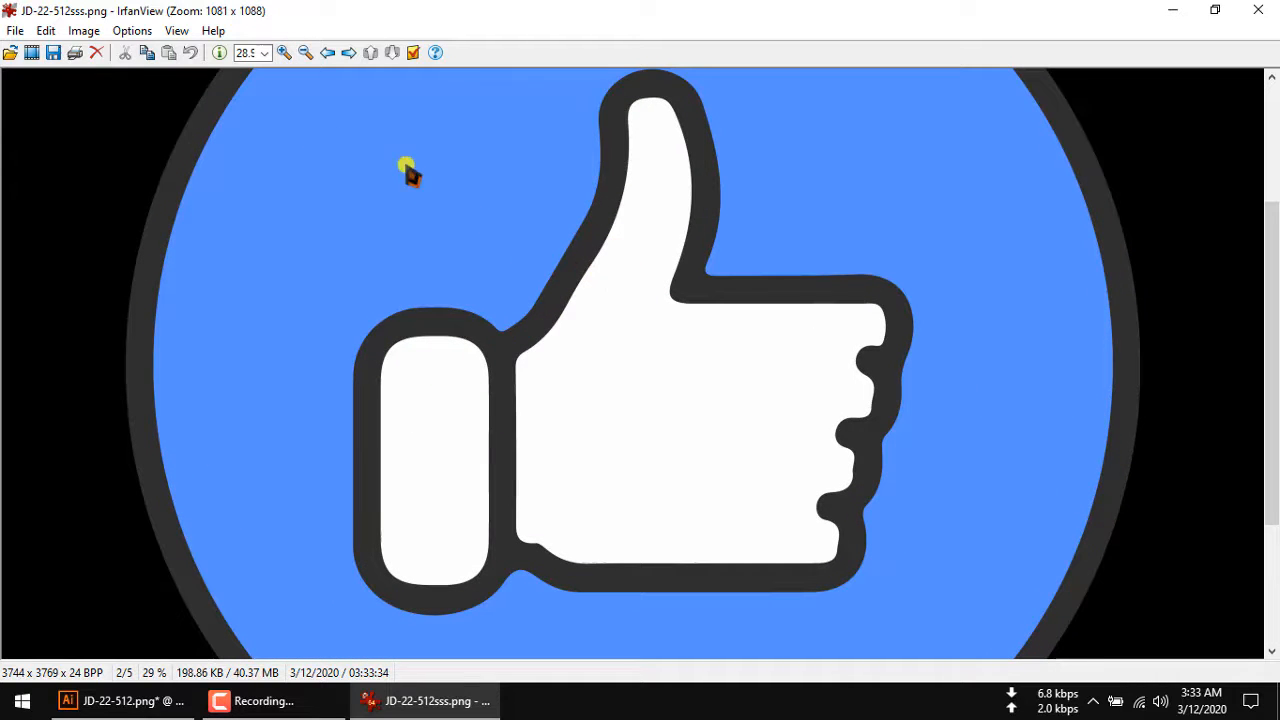
{"action": "left_click", "coordinate": [288, 53]}
{"action": "left_click", "coordinate": [288, 53]}
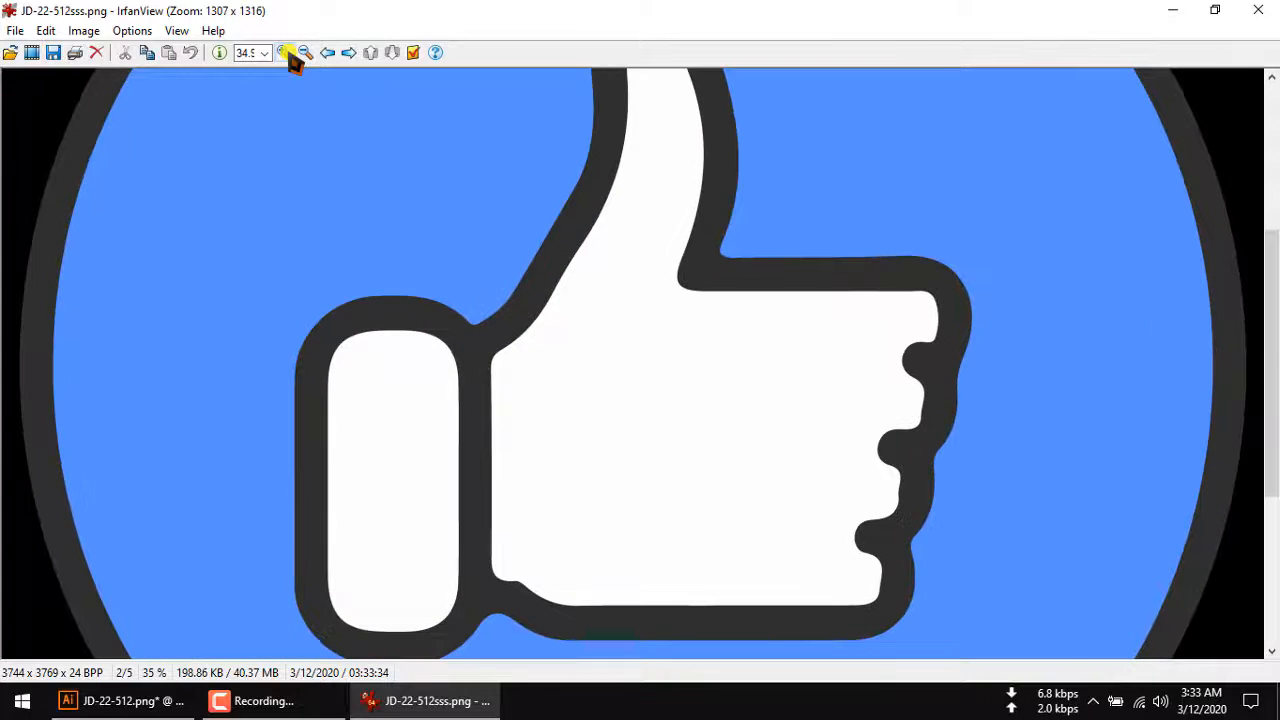
{"action": "left_click", "coordinate": [286, 54]}
{"action": "left_click", "coordinate": [286, 54]}
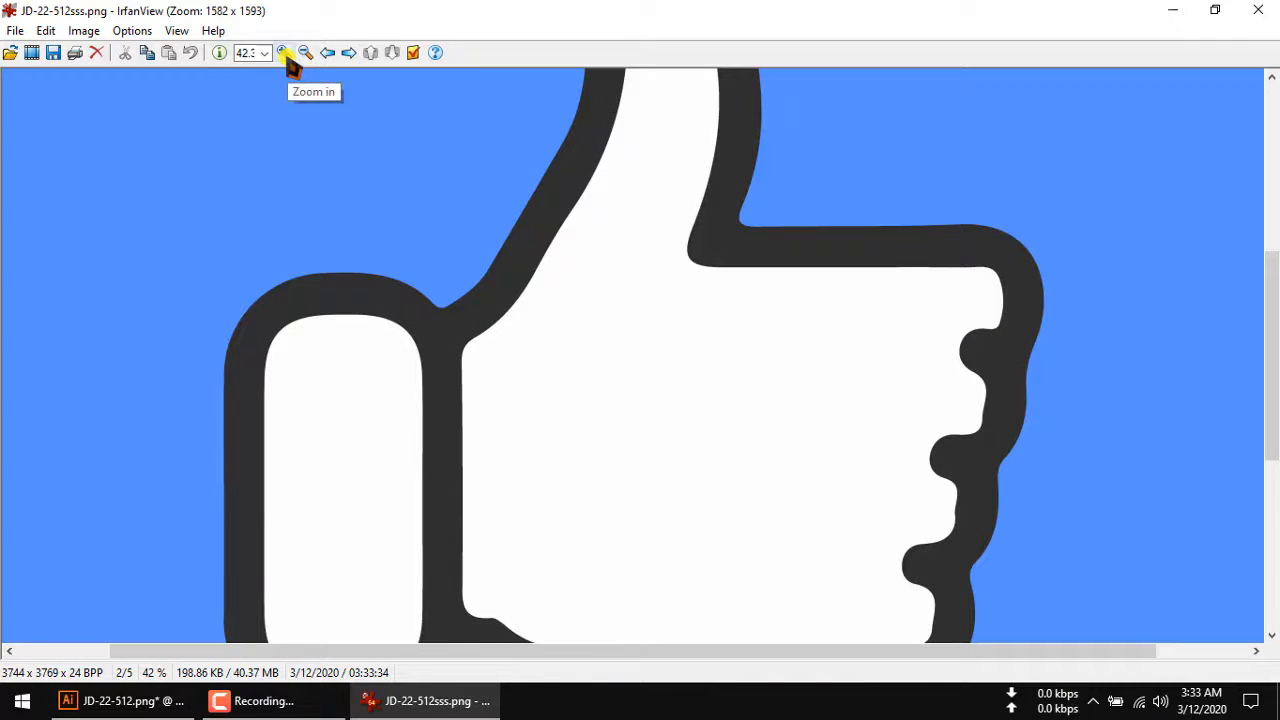
{"action": "left_click", "coordinate": [283, 54]}
{"action": "left_click", "coordinate": [283, 54]}
{"action": "left_click", "coordinate": [283, 54]}
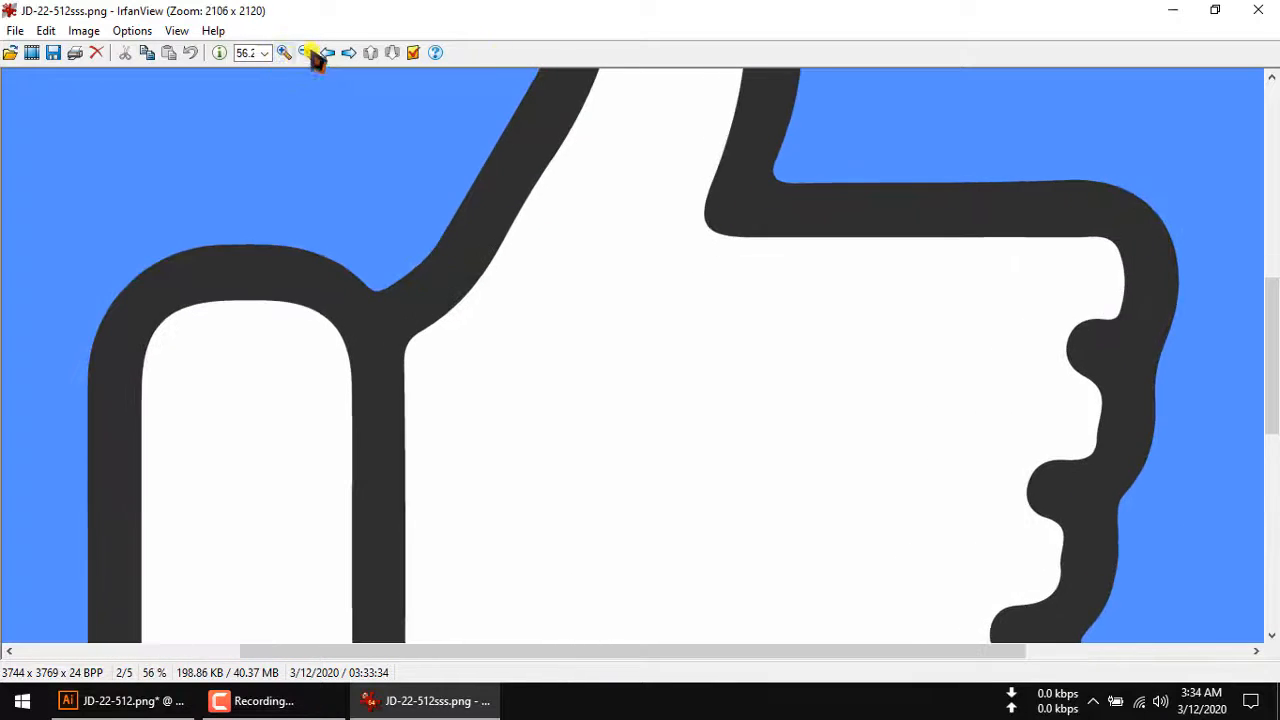
{"action": "left_click", "coordinate": [1270, 10]}
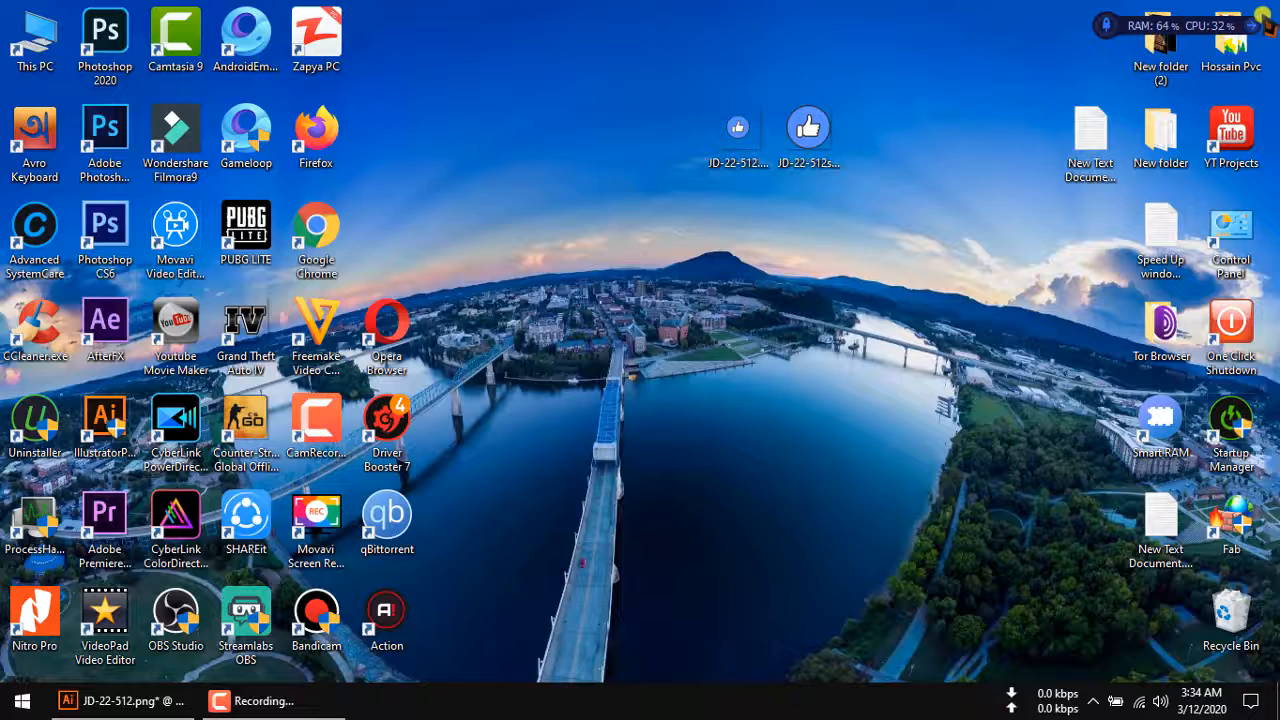
Look up the image dimensions of JD-22-512sss.png in the details of its file properties.
{"action": "right_click", "coordinate": [803, 160]}
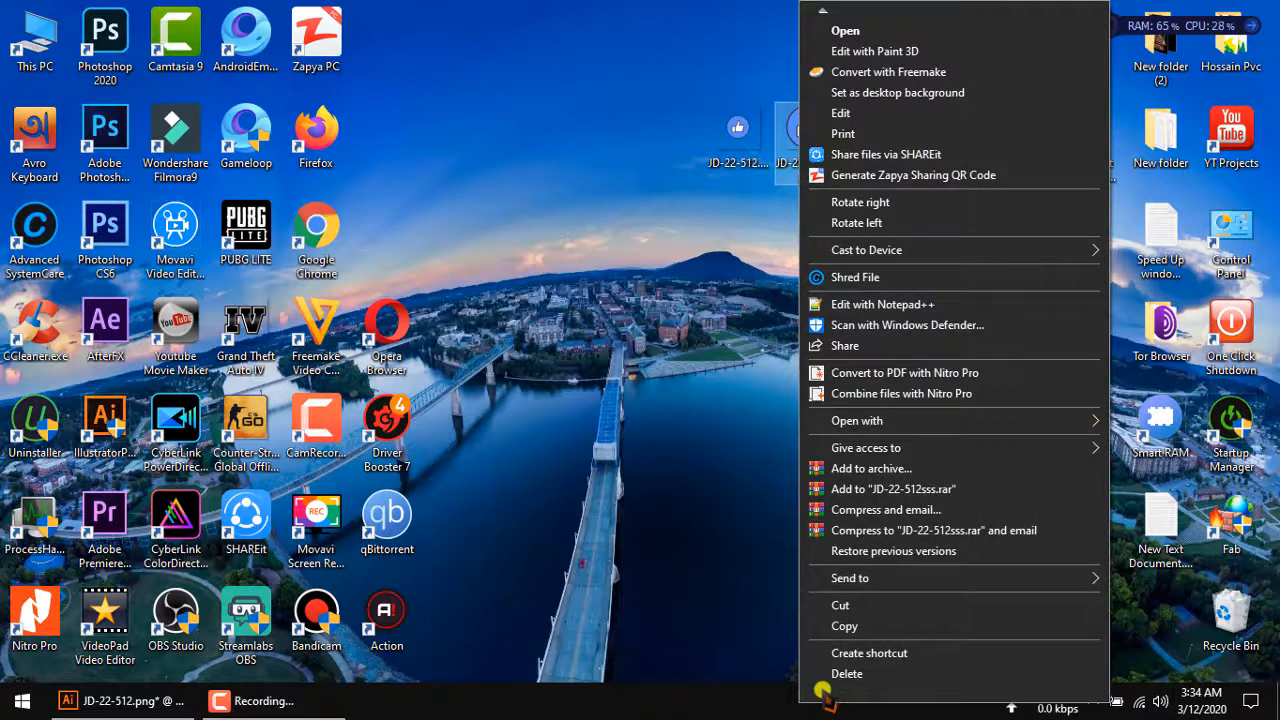
{"action": "mouse_move", "coordinate": [823, 692]}
{"action": "left_click", "coordinate": [848, 656]}
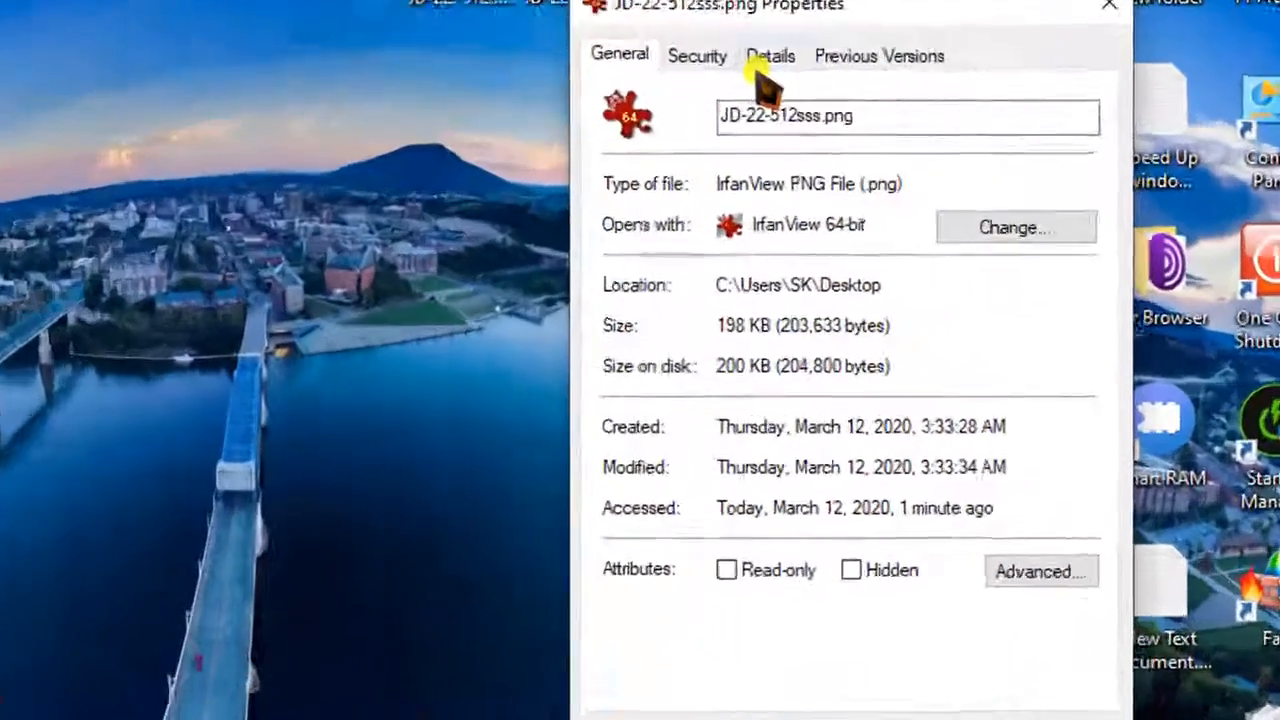
{"action": "left_click", "coordinate": [762, 60]}
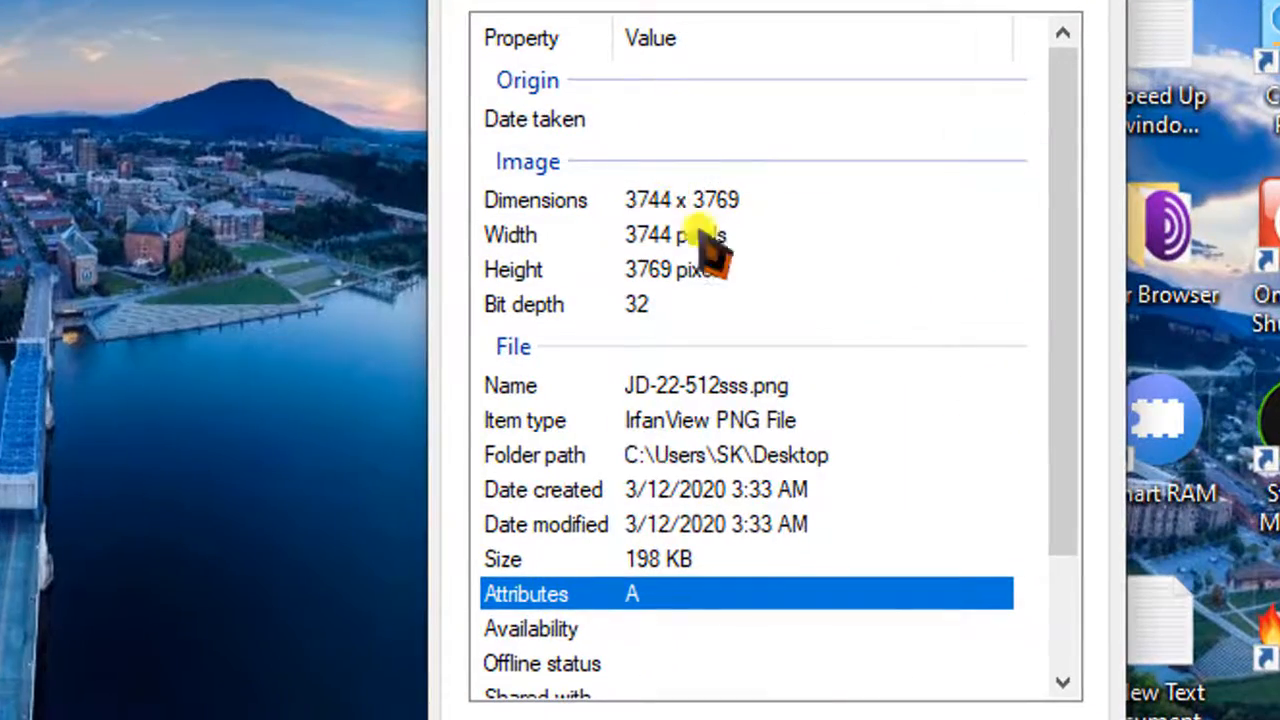
Compare the dimensions of the original JD-22-512.png with those of the exported file in their property details, and close both property windows.
{"action": "right_click", "coordinate": [282, 2]}
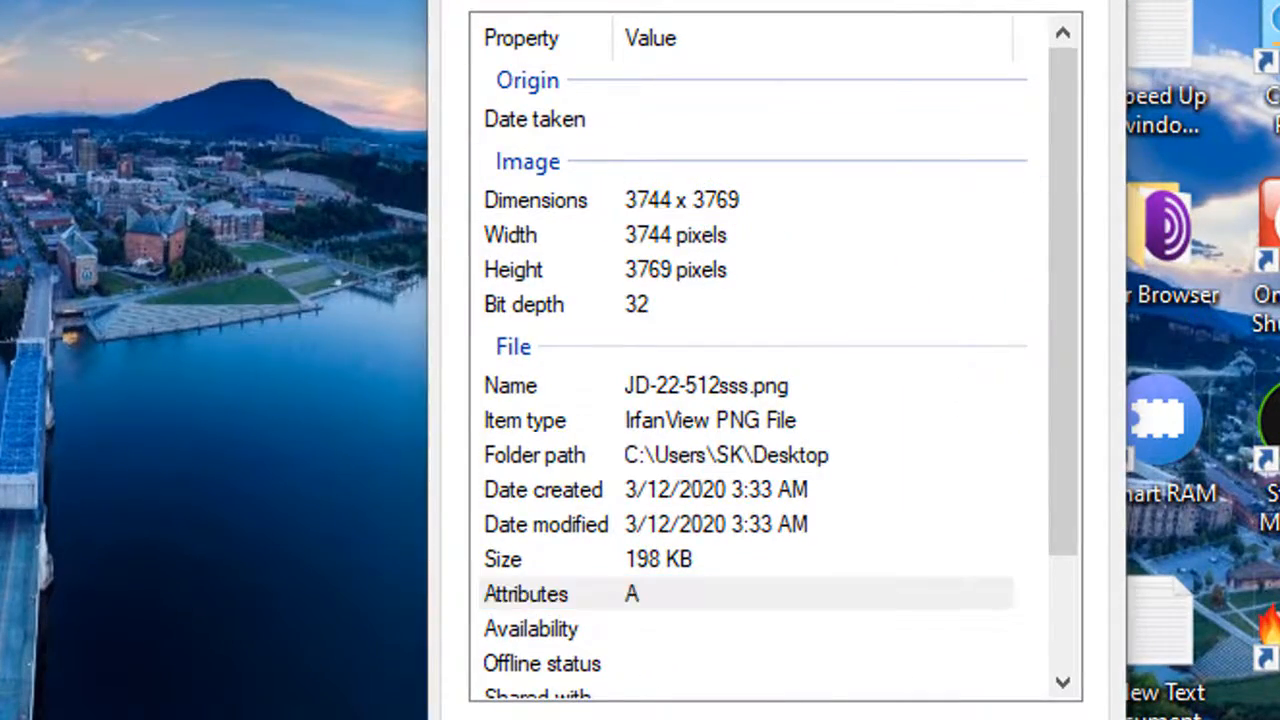
{"action": "scroll", "coordinate": [585, 360], "scroll_direction": "down", "scroll_amount": 3}
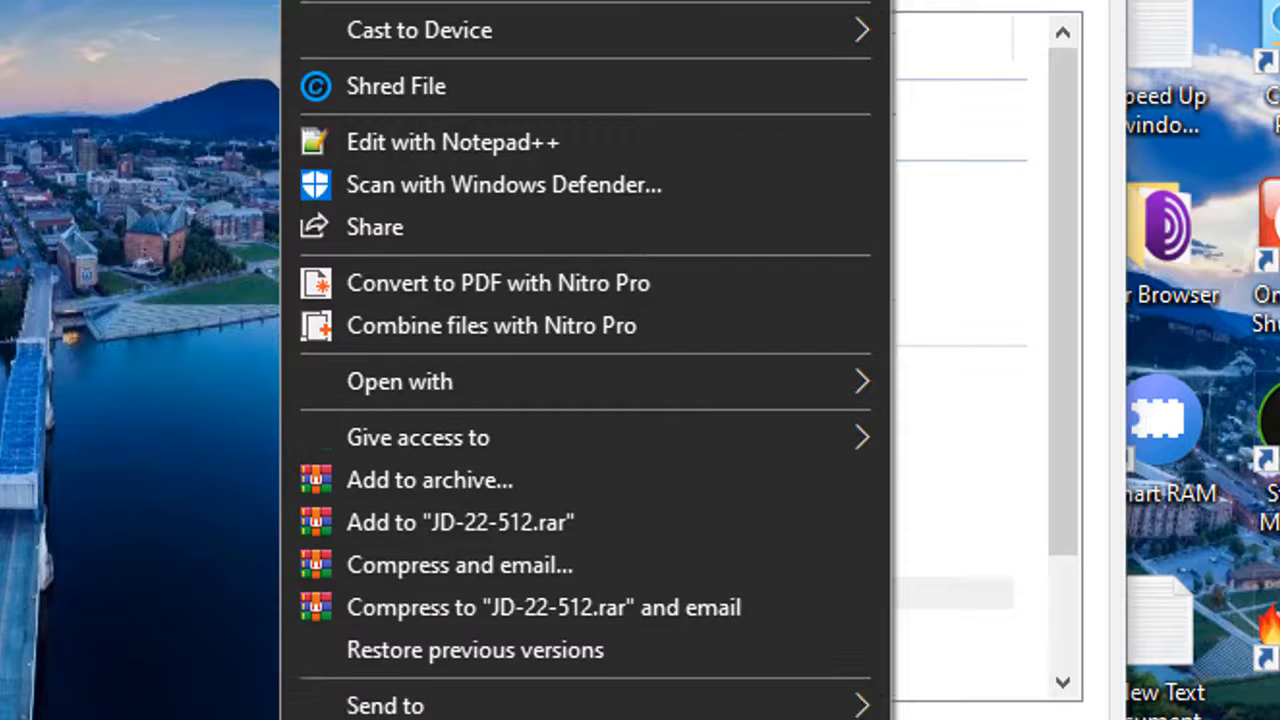
{"action": "left_click", "coordinate": [390, 718]}
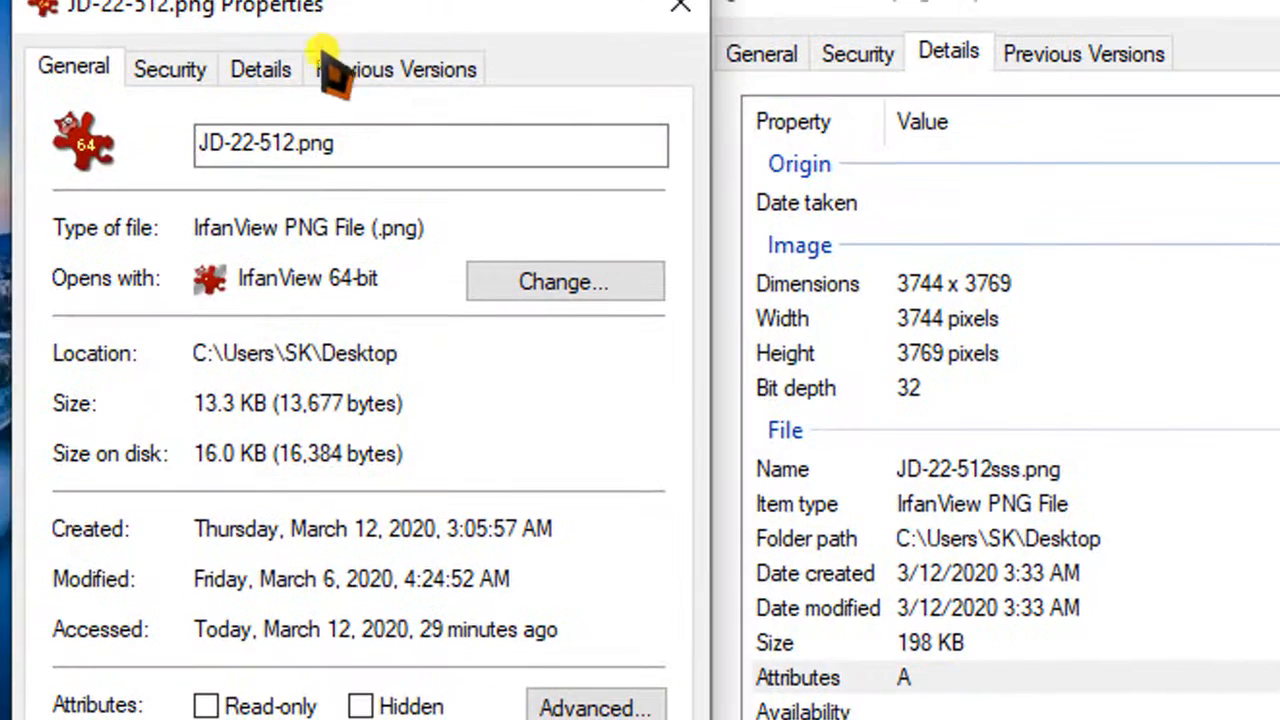
{"action": "left_click", "coordinate": [292, 62]}
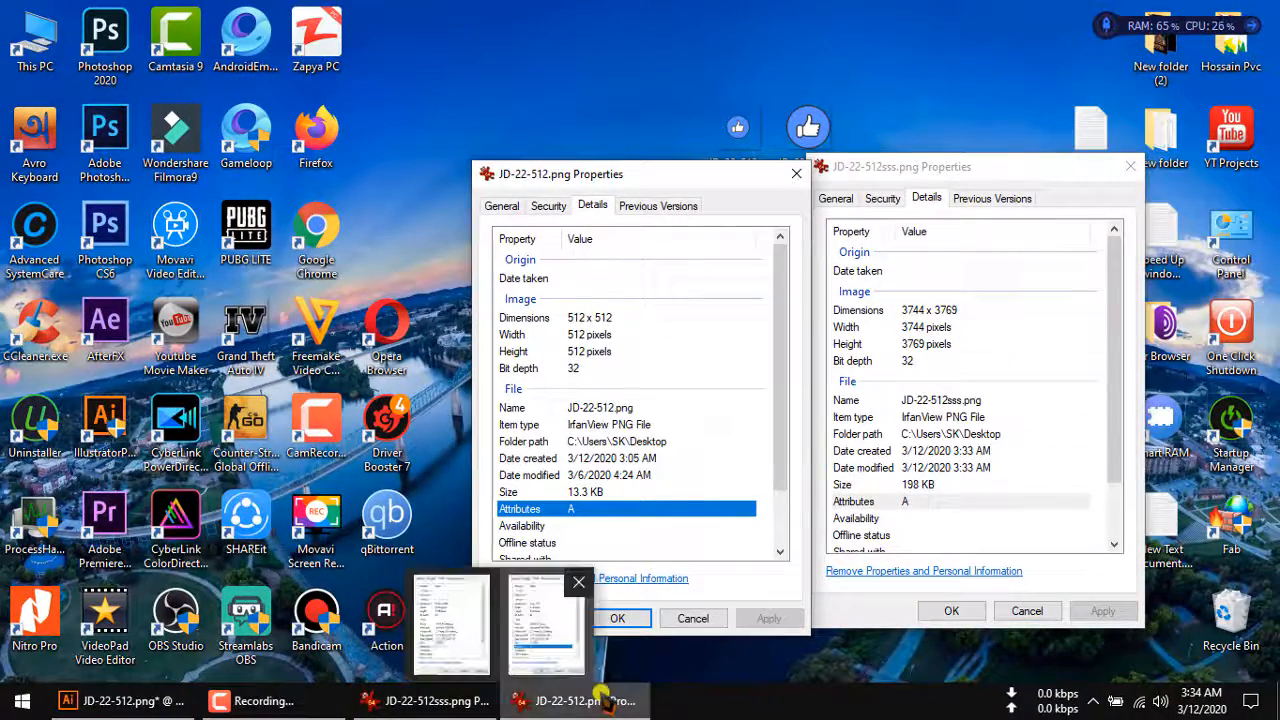
{"action": "left_click", "coordinate": [1027, 611]}
{"action": "left_click", "coordinate": [692, 619]}
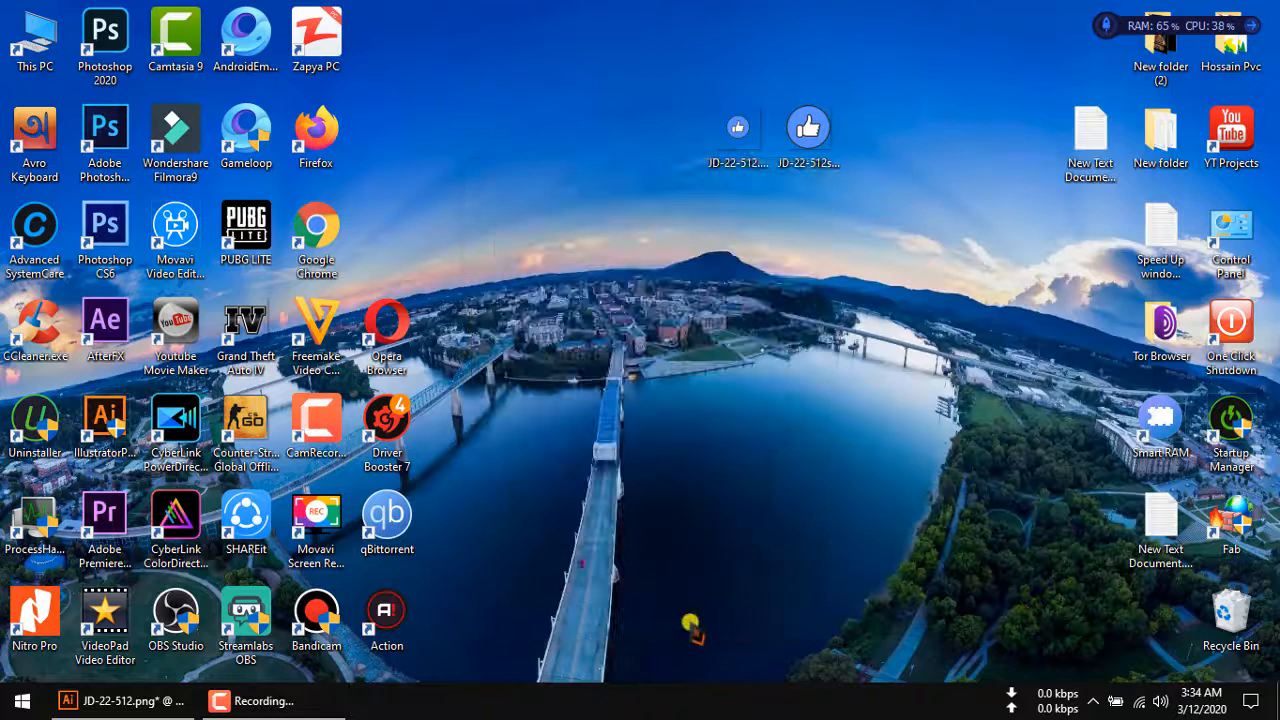